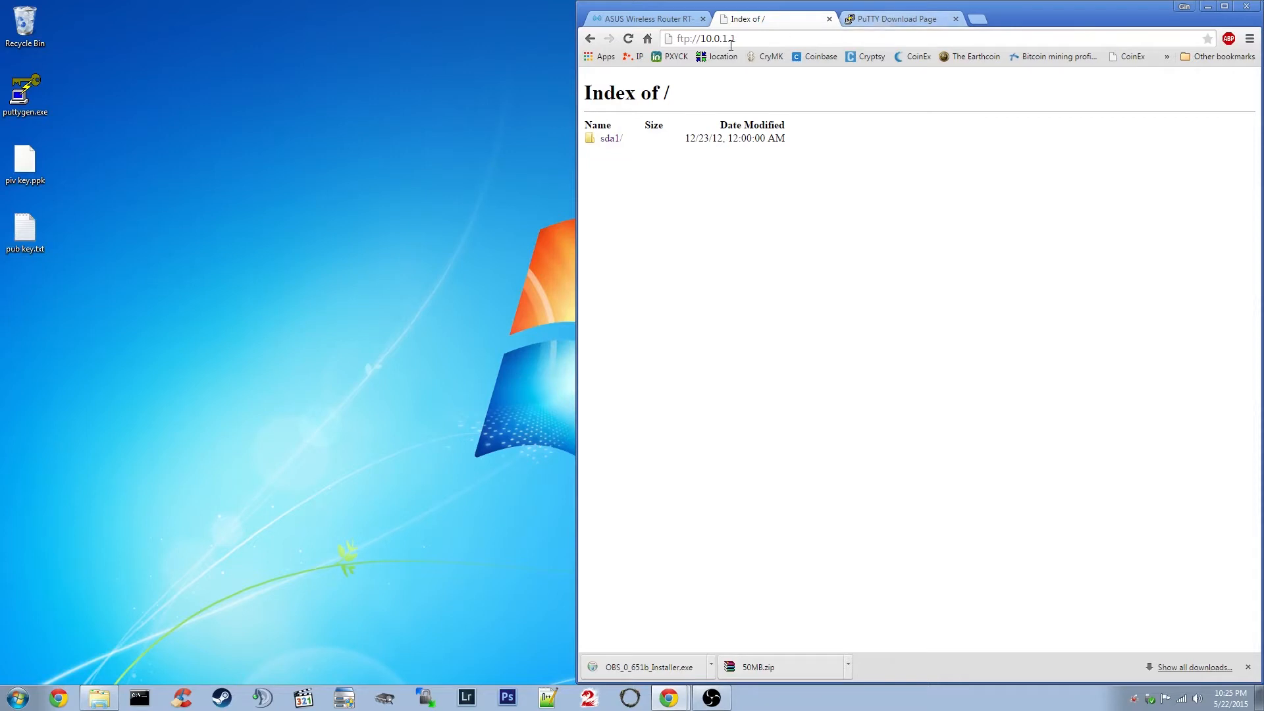
Highlight the router's FTP address and the sda1/ folder entry on the page, then clear the selection.
{"action": "left_click", "coordinate": [714, 38]}
{"action": "left_click", "coordinate": [699, 160]}
{"action": "left_click_drag", "start_coordinate": [806, 138], "coordinate": [591, 148]}
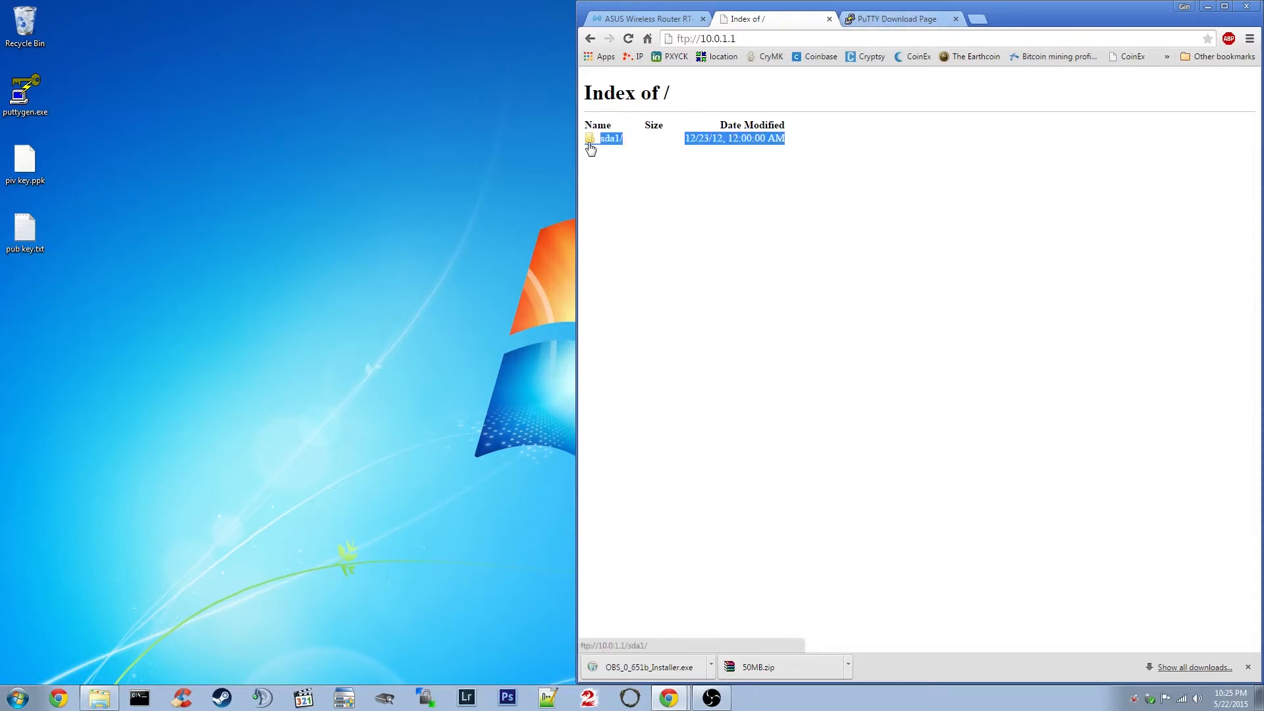
{"action": "left_click", "coordinate": [605, 208]}
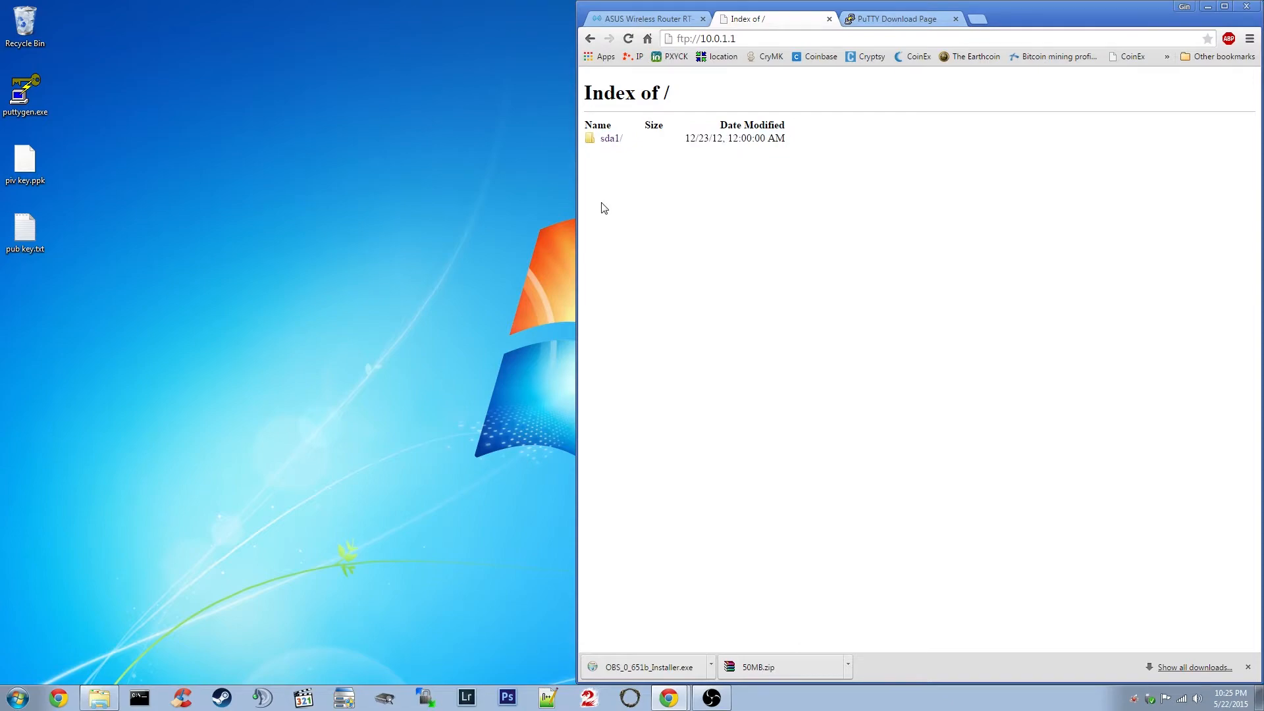
Scroll through and close the PuTTY download tab, returning to the ASUS router admin tab.
{"action": "left_click", "coordinate": [896, 17]}
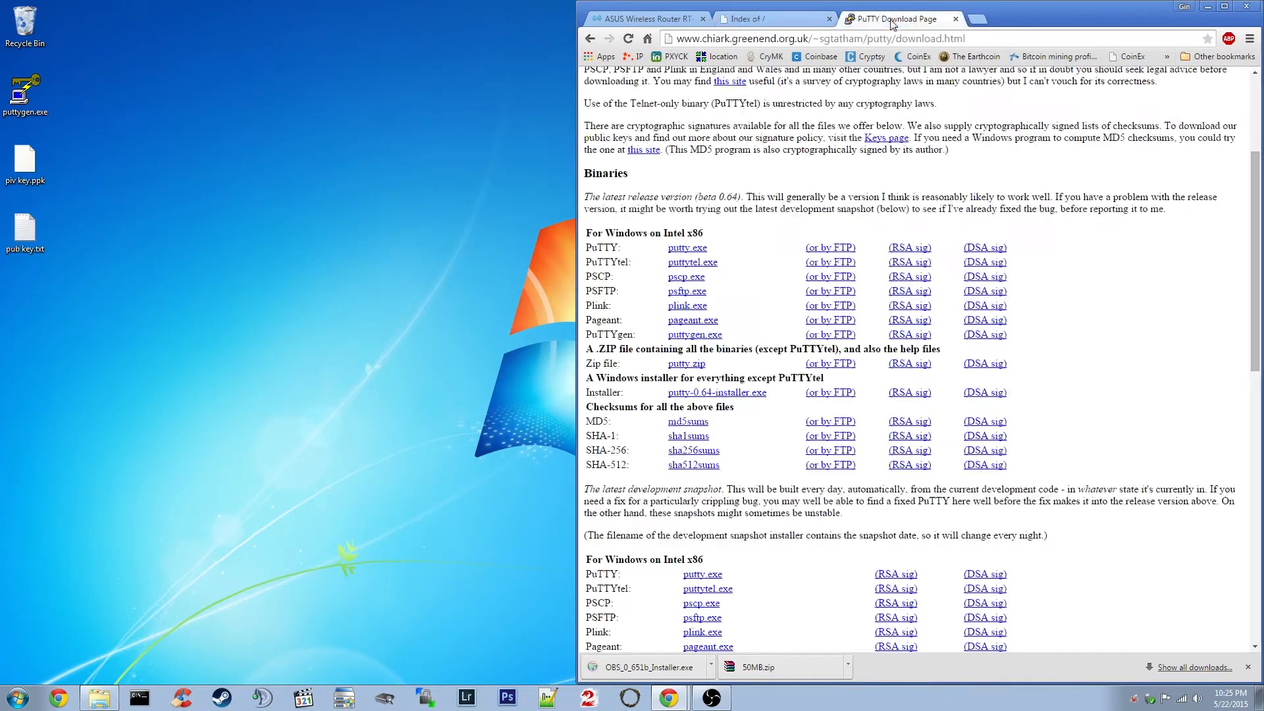
{"action": "scroll", "coordinate": [717, 260], "scroll_direction": "down", "scroll_amount": 4}
{"action": "scroll", "coordinate": [744, 240], "scroll_direction": "up", "scroll_amount": 3}
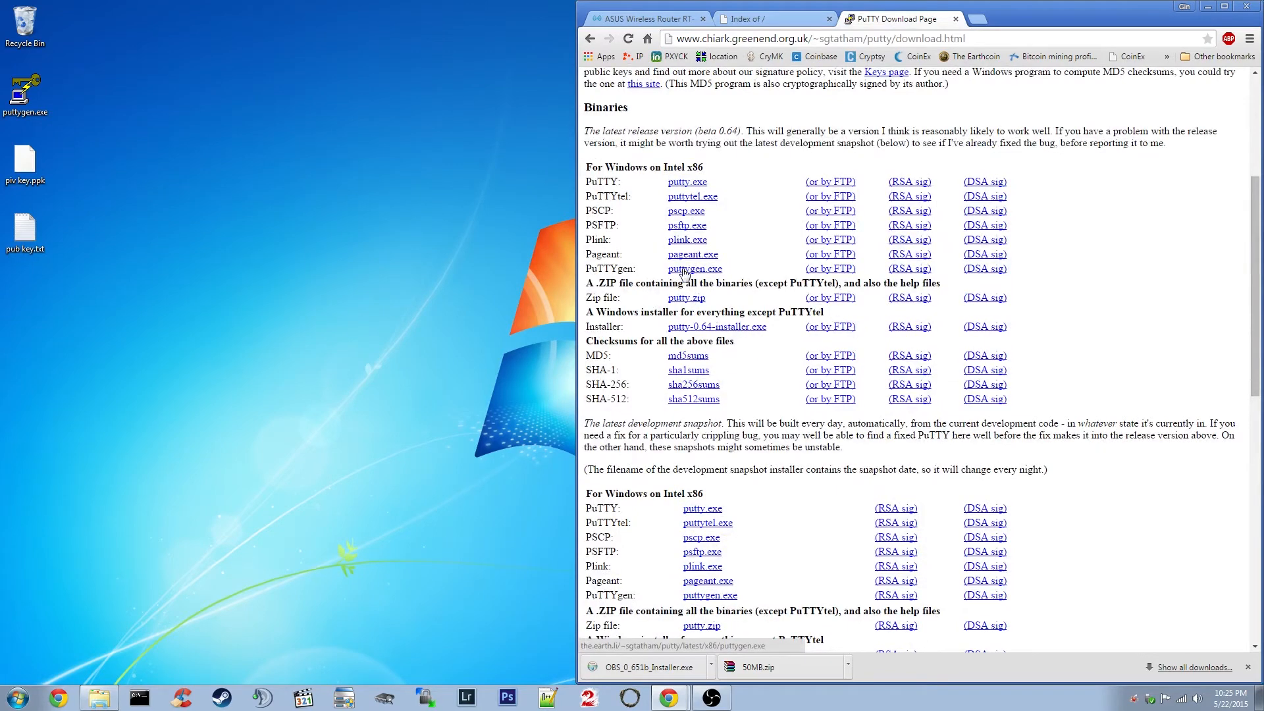
{"action": "left_click", "coordinate": [956, 19]}
{"action": "left_click", "coordinate": [648, 18]}
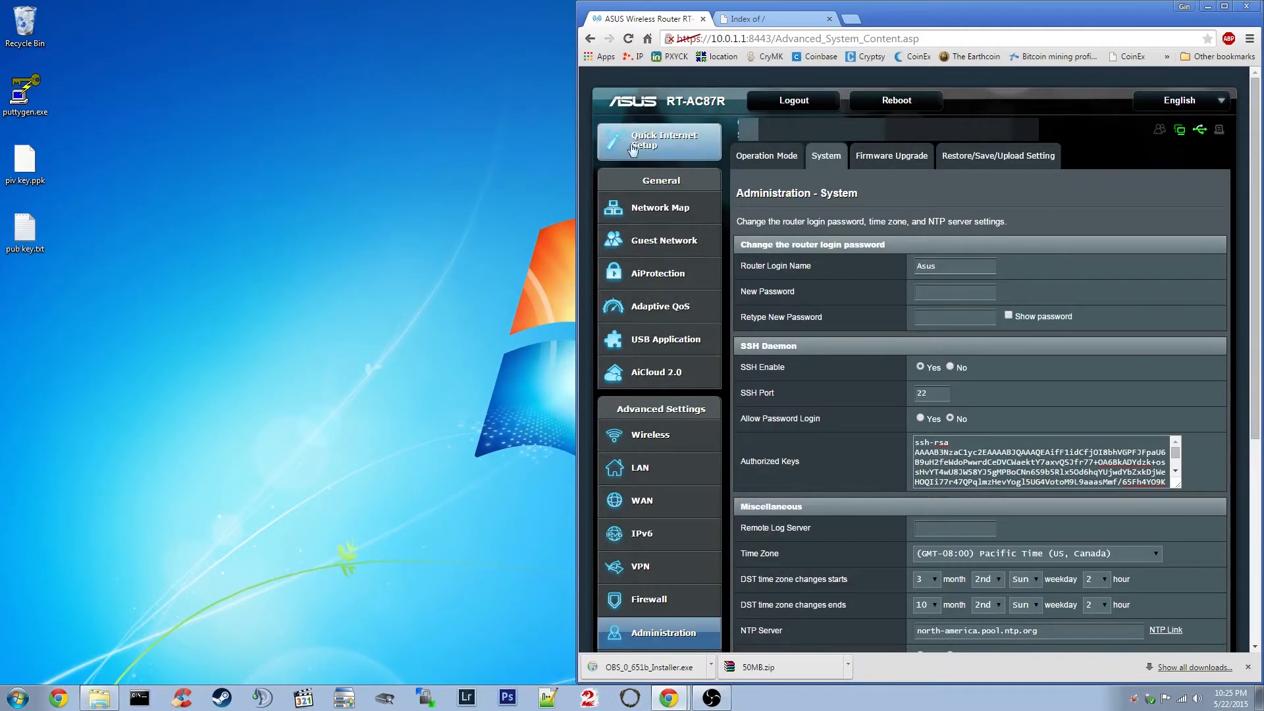
Reload the Administration – System page to review SSH Daemon settings, then launch puttygen.exe.
{"action": "scroll", "coordinate": [766, 329], "scroll_direction": "down", "scroll_amount": 4}
{"action": "left_click", "coordinate": [670, 369]}
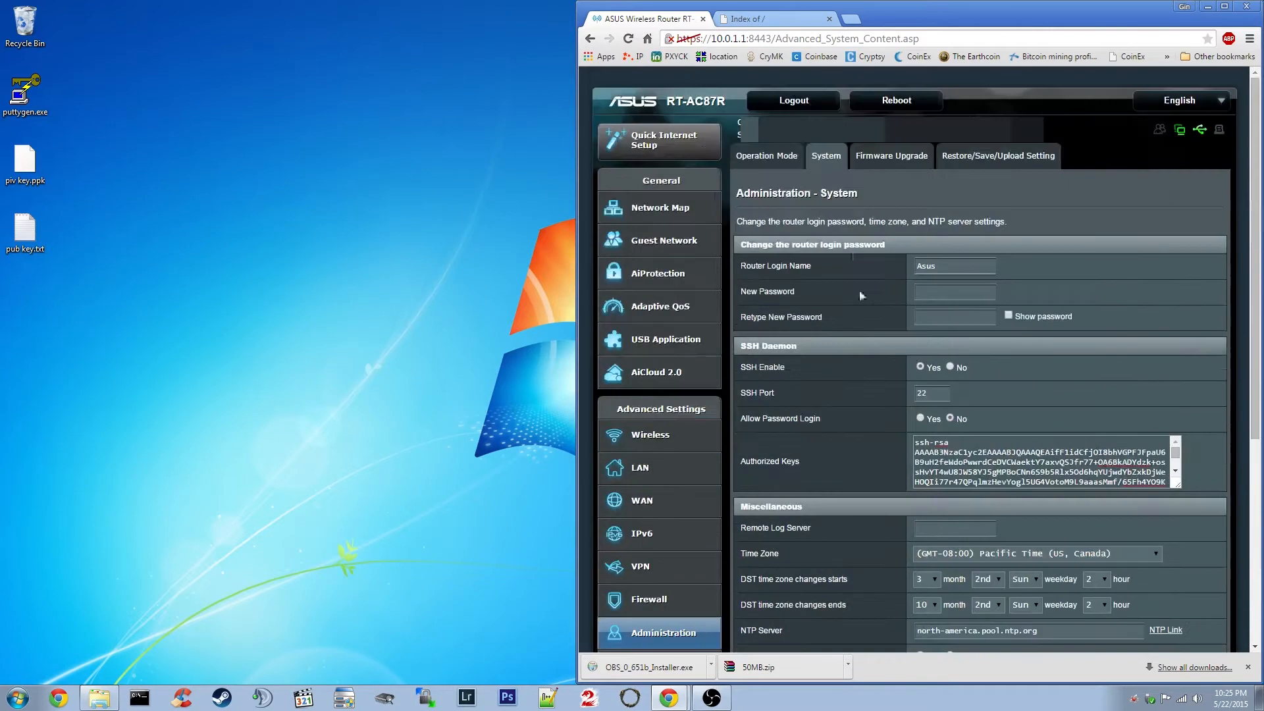
{"action": "scroll", "coordinate": [902, 366], "scroll_direction": "down", "scroll_amount": 1}
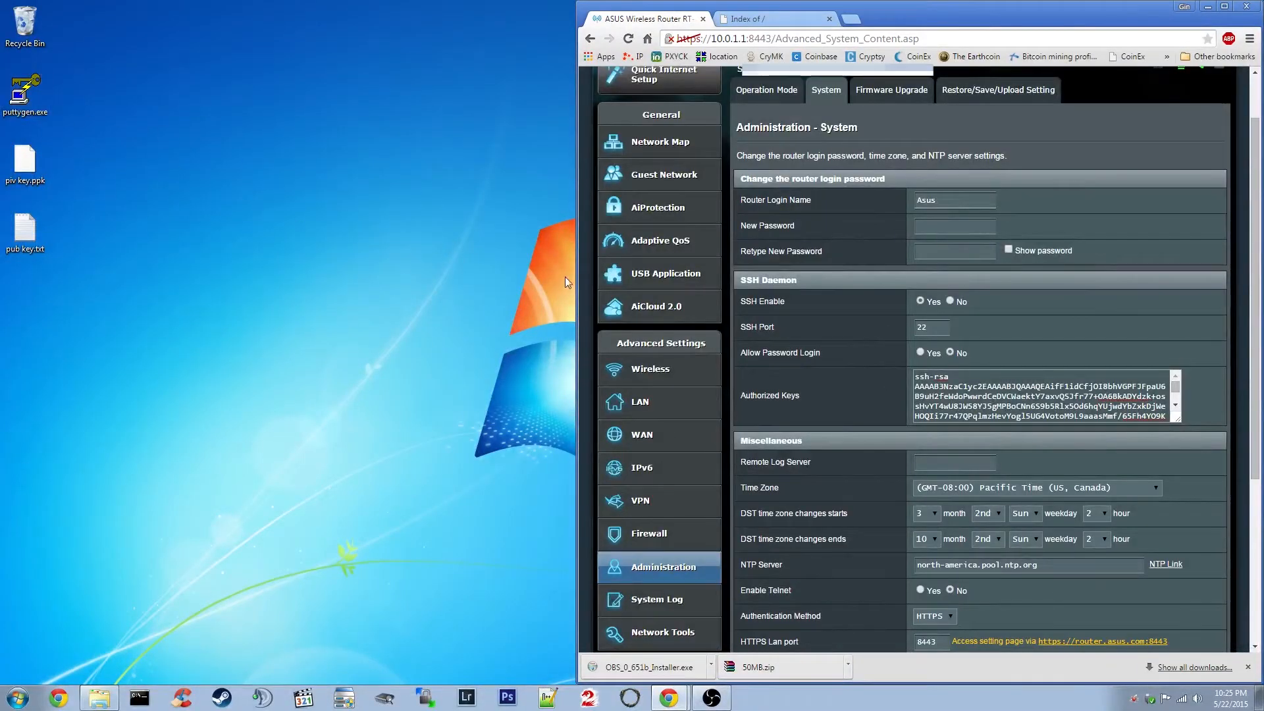
{"action": "double_click", "coordinate": [23, 92]}
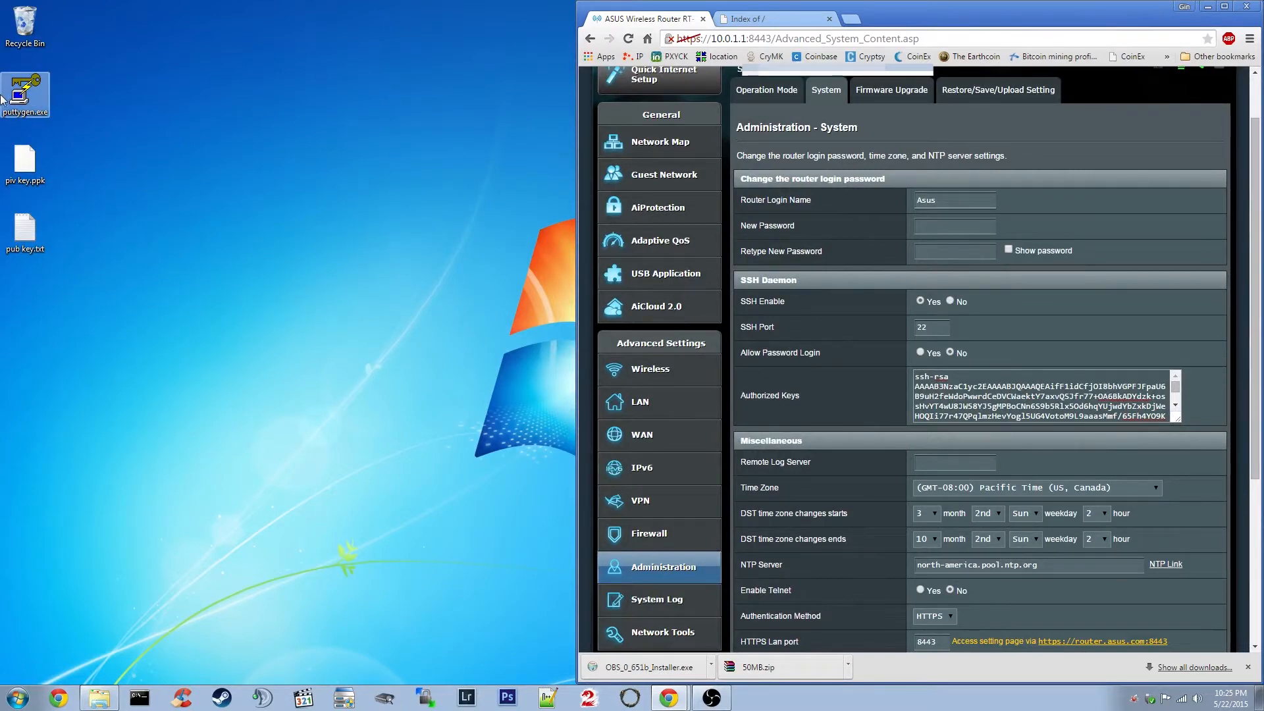
Allow PuTTYgen to run and generate a new 2048-bit SSH-2 RSA key pair.
{"action": "left_click", "coordinate": [684, 361]}
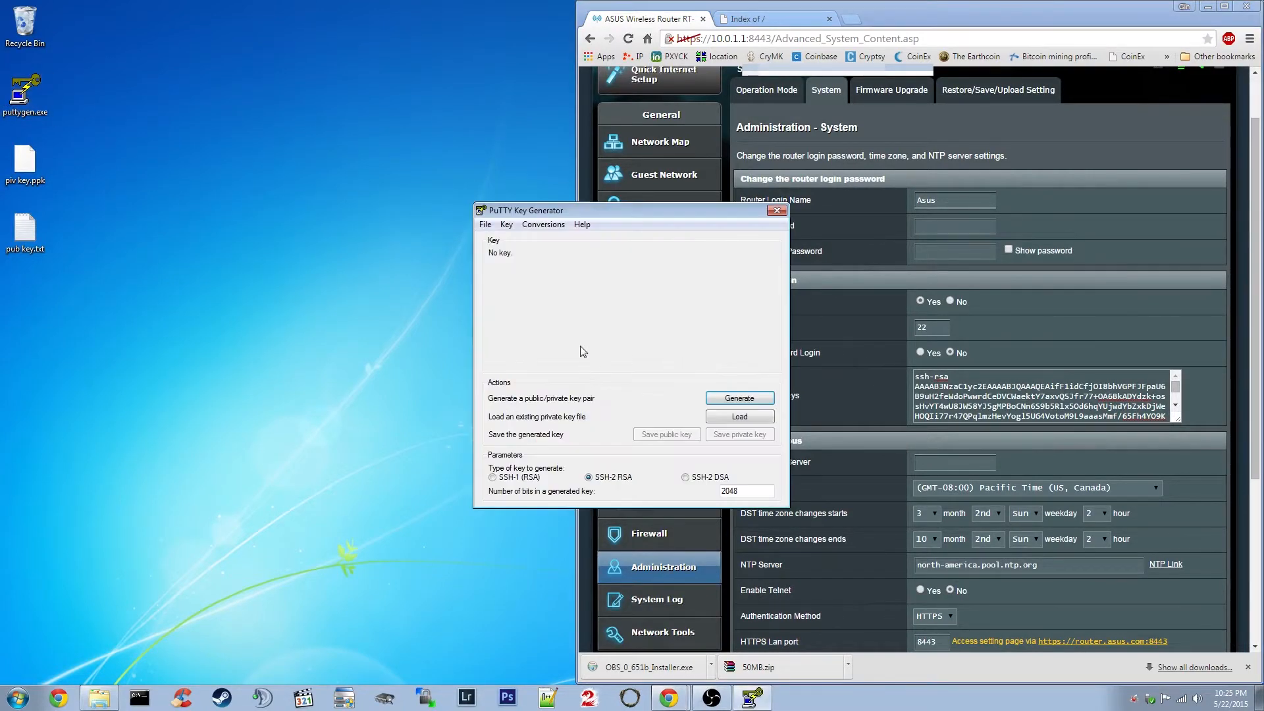
{"action": "left_click_drag", "start_coordinate": [610, 208], "coordinate": [401, 196]}
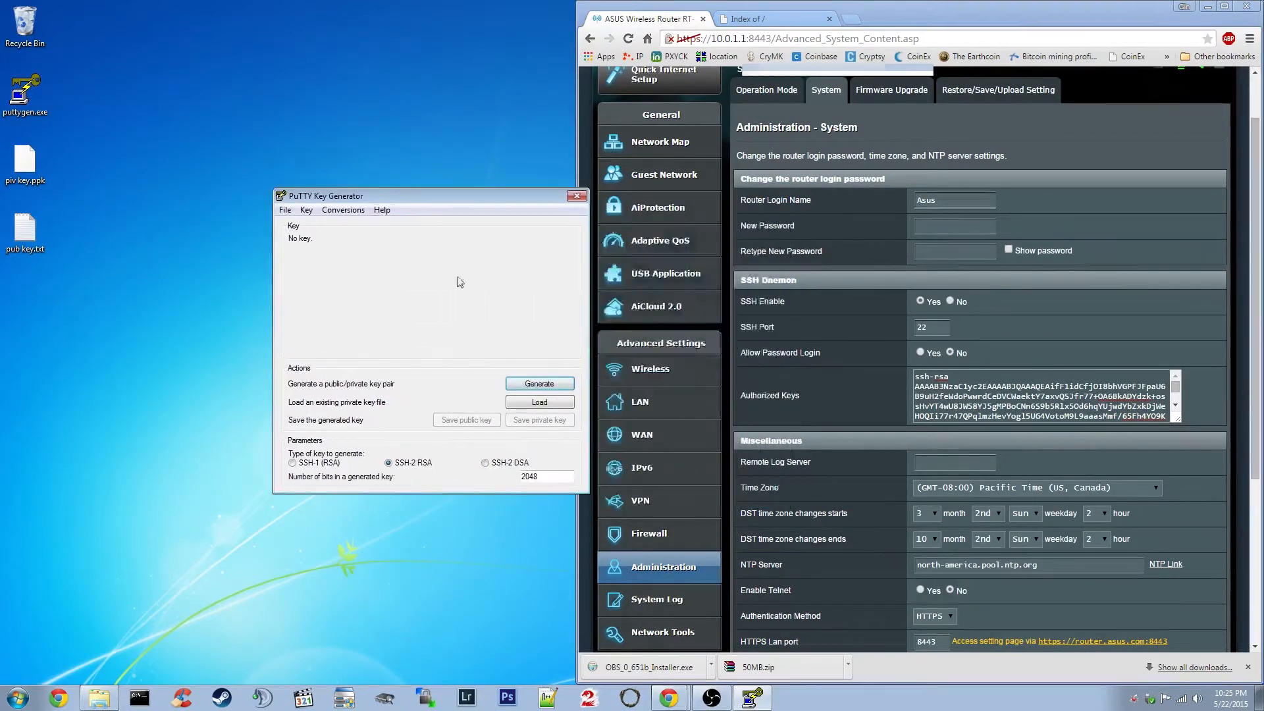
{"action": "left_click", "coordinate": [538, 383]}
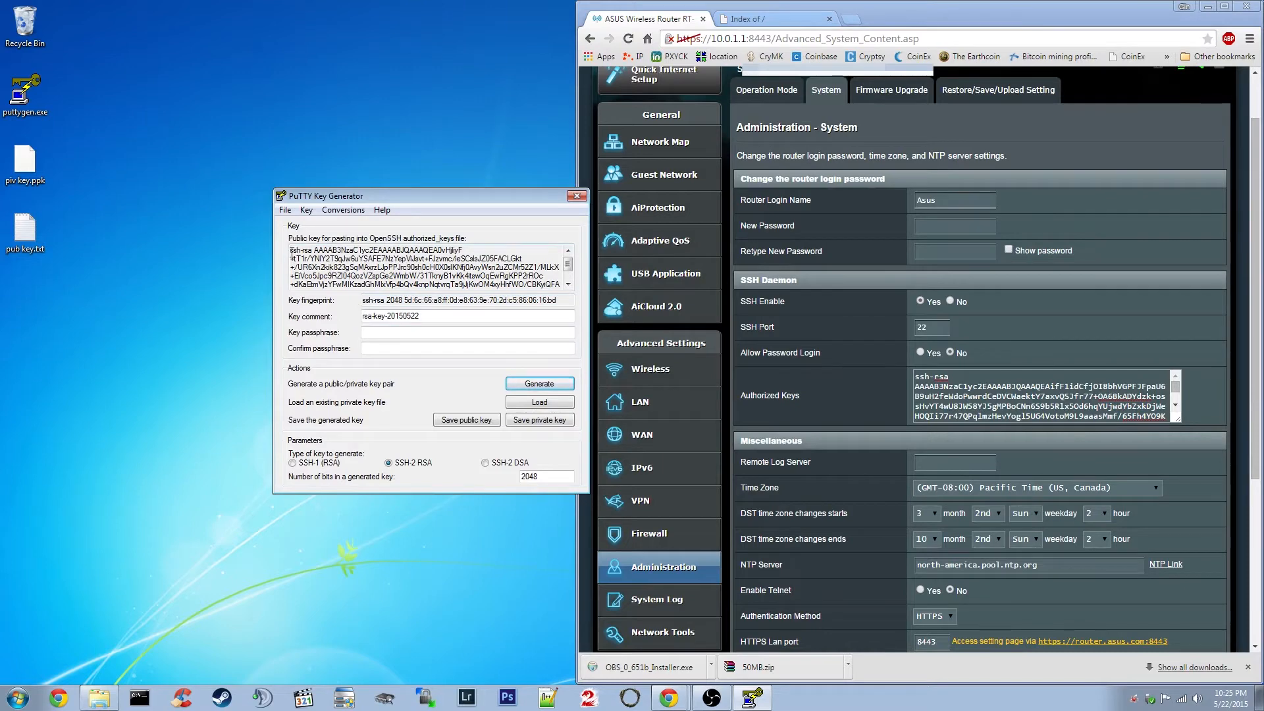
Copy the generated public key and select the router's Authorized Keys text to replace it.
{"action": "left_click_drag", "start_coordinate": [290, 254], "coordinate": [562, 293]}
{"action": "right_click", "coordinate": [406, 264]}
{"action": "left_click", "coordinate": [434, 301]}
{"action": "left_click_drag", "start_coordinate": [915, 375], "coordinate": [1080, 432]}
Apply the router's SSH settings so the rsa-key-20150522 public key is stored in Authorized Keys.
{"action": "left_click", "coordinate": [869, 396]}
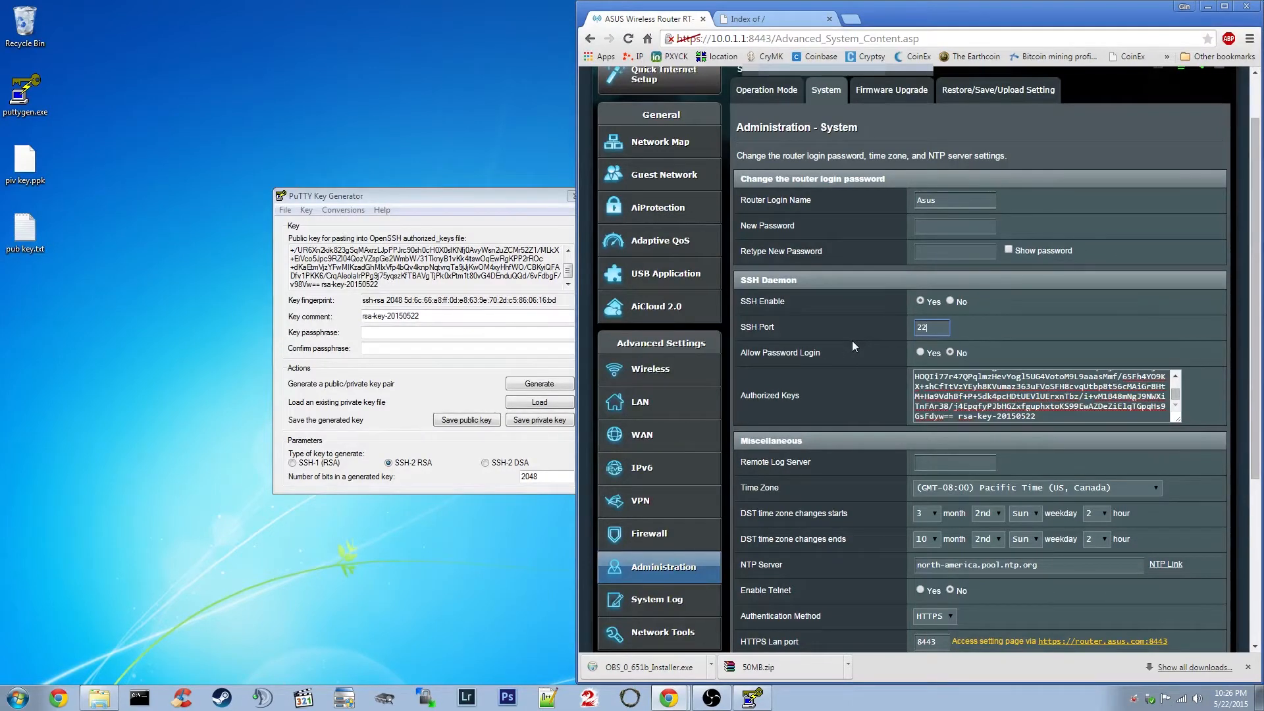
{"action": "scroll", "coordinate": [851, 341], "scroll_direction": "down", "scroll_amount": 4}
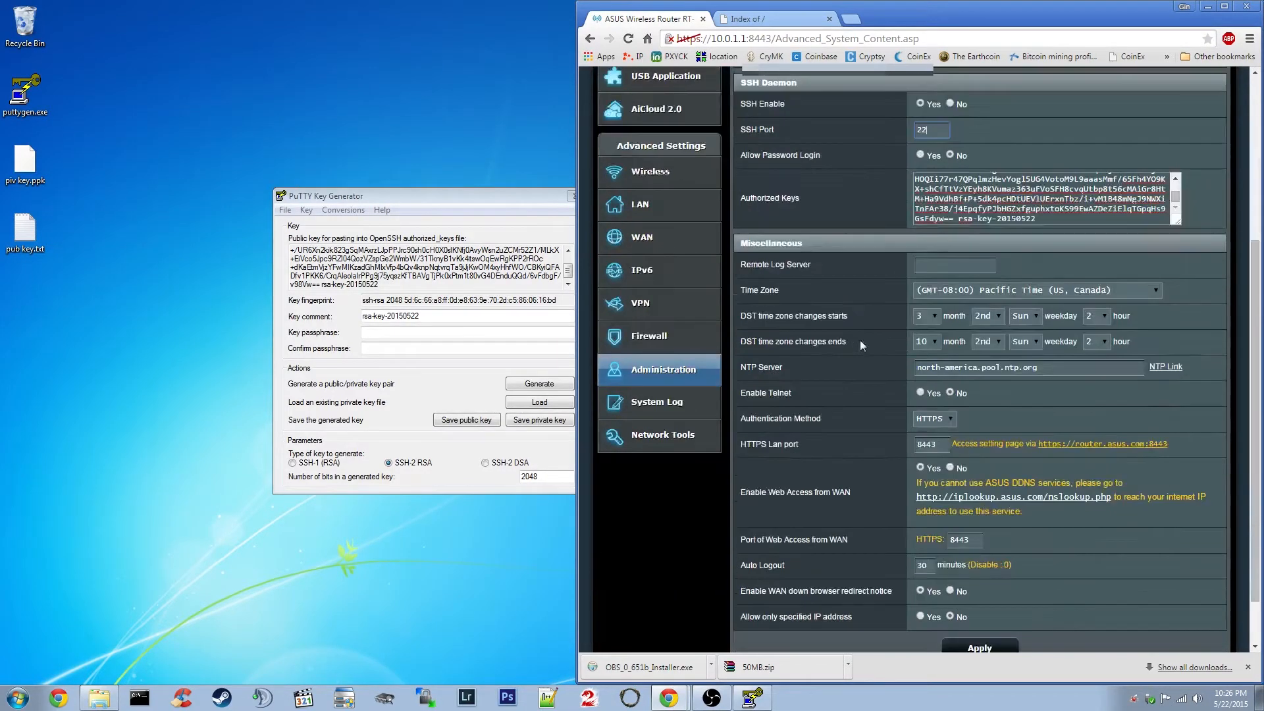
{"action": "left_click", "coordinate": [980, 584]}
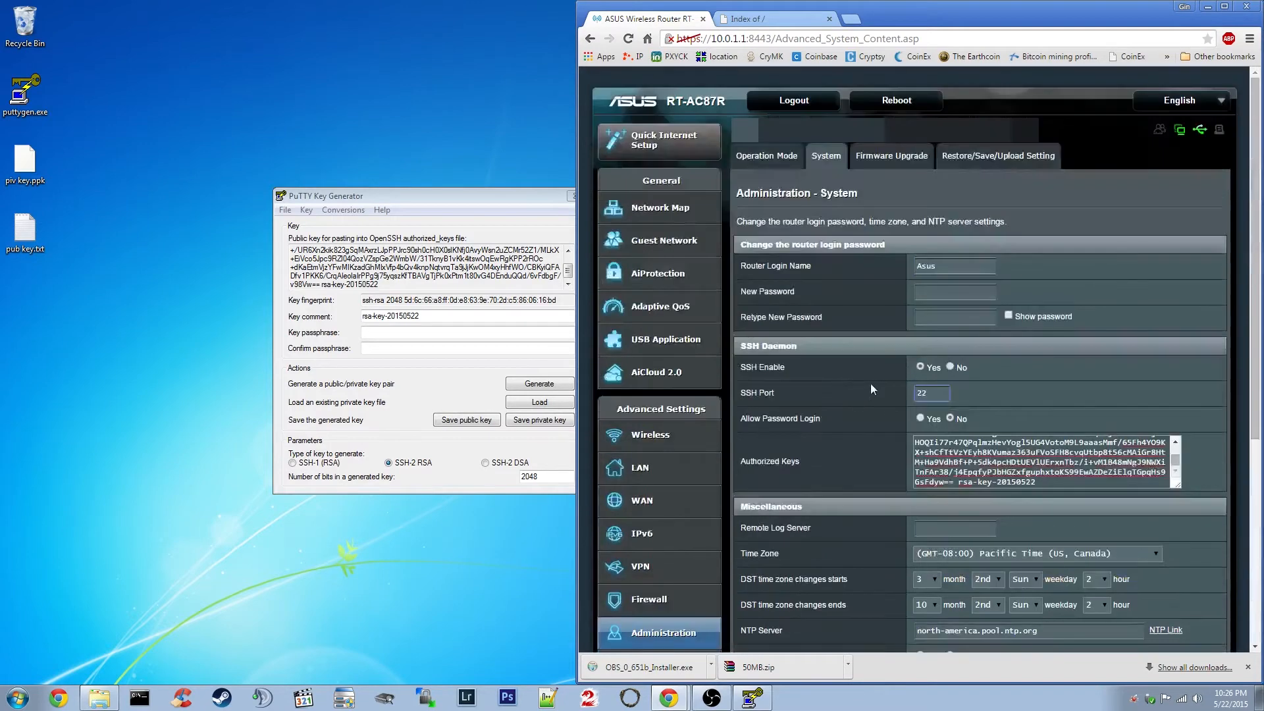
{"action": "left_click_drag", "start_coordinate": [429, 195], "coordinate": [347, 198]}
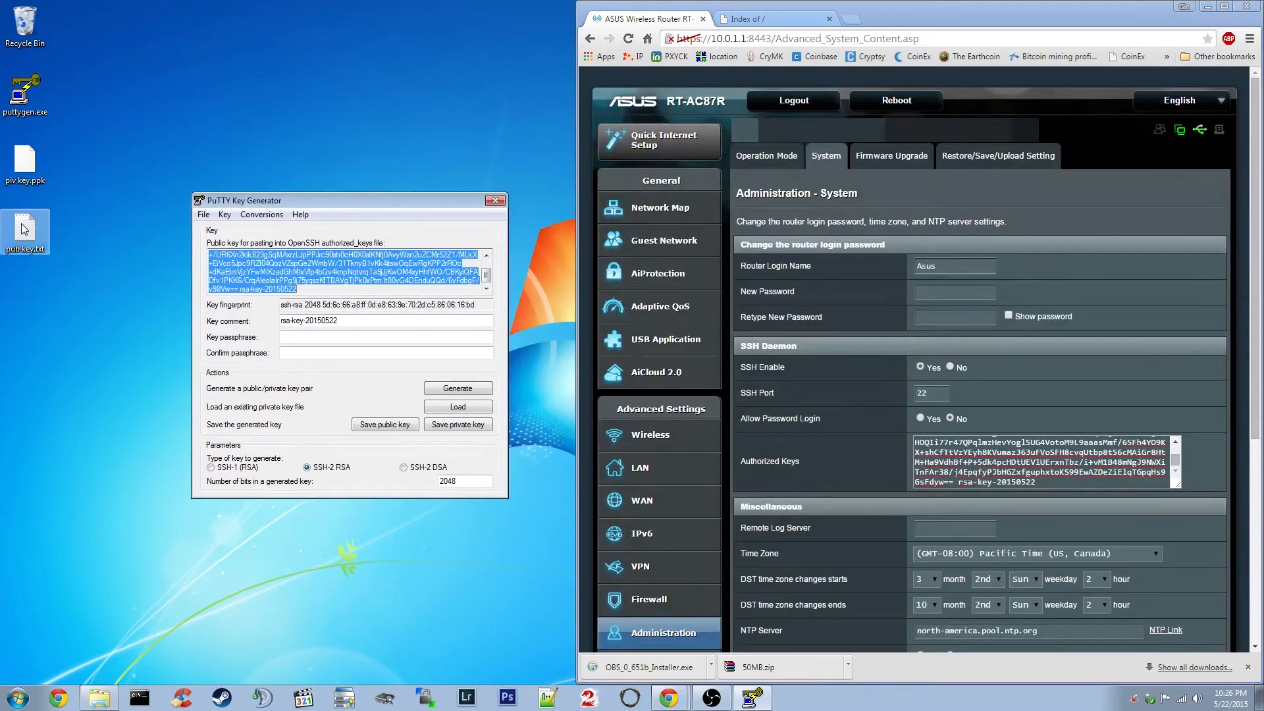
Check pub key.txt, then enter and confirm the key passphrase in PuTTYgen.
{"action": "double_click", "coordinate": [20, 248]}
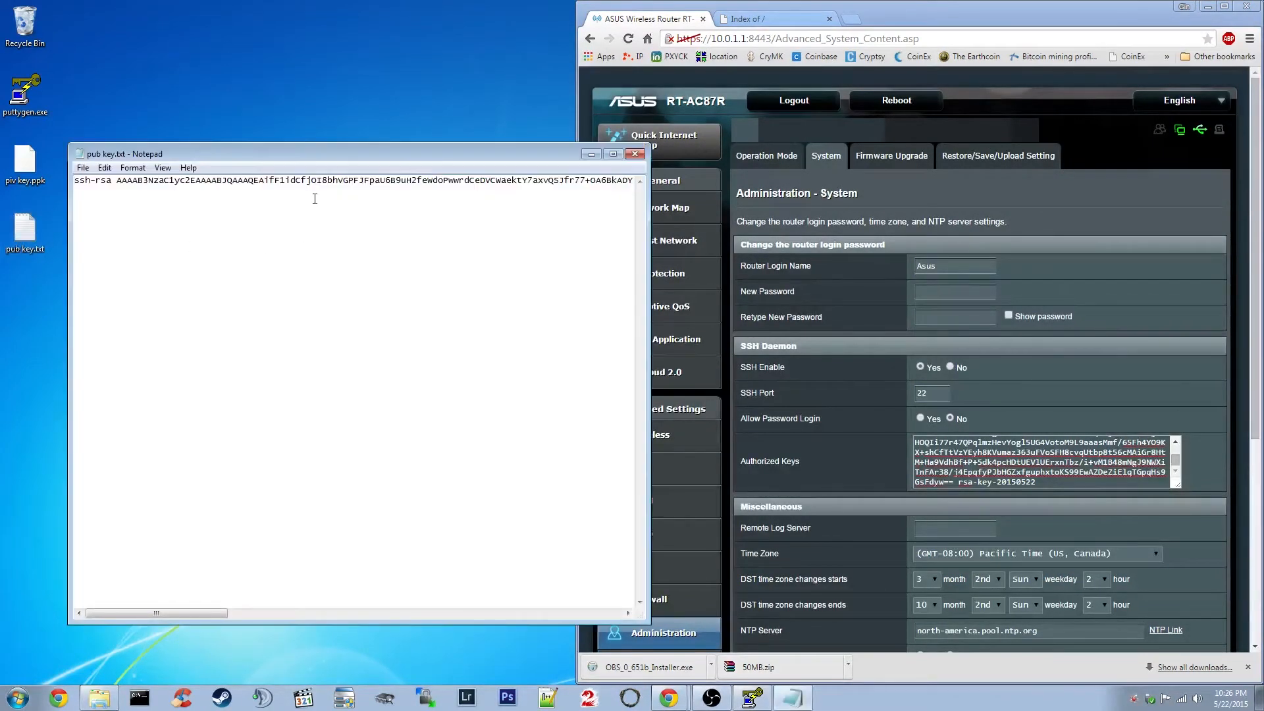
{"action": "left_click", "coordinate": [632, 156]}
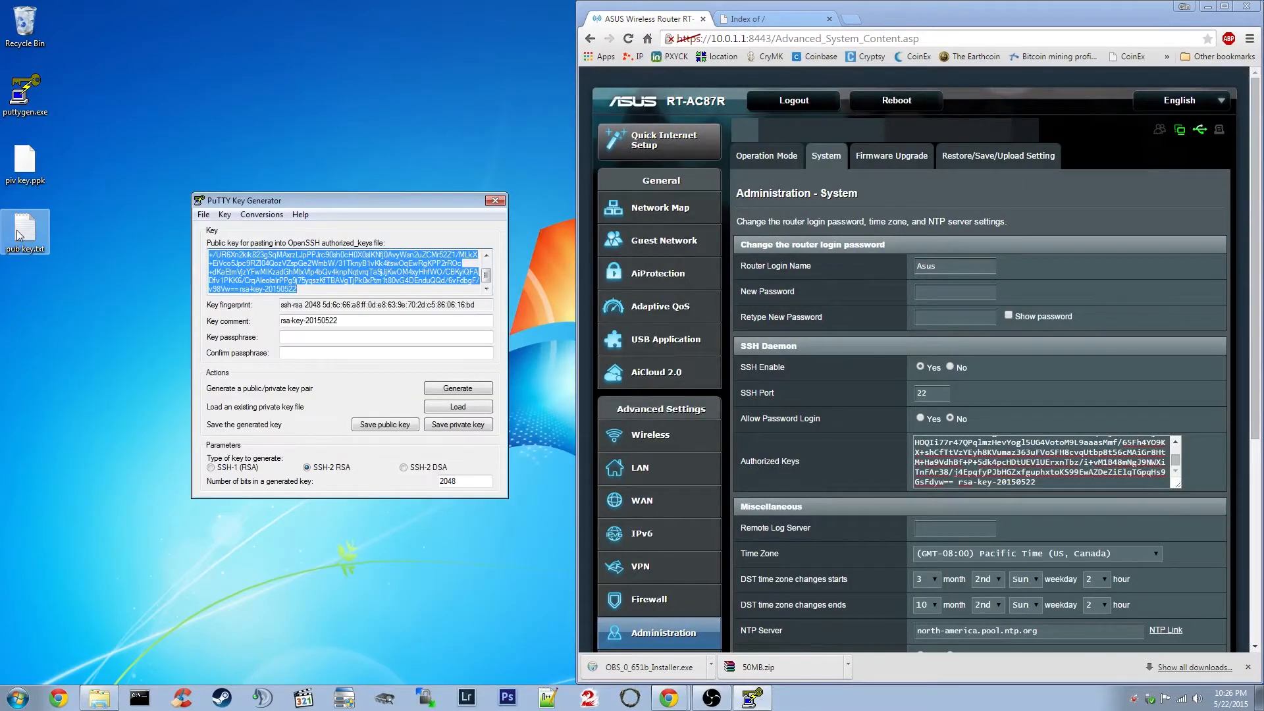
{"action": "left_click", "coordinate": [300, 337]}
{"action": "type", "text": "abc"}
{"action": "key", "text": "Tab"}
{"action": "type", "text": "abc"}
Save the private key as piv key.ppk on the Desktop.
{"action": "left_click", "coordinate": [459, 424]}
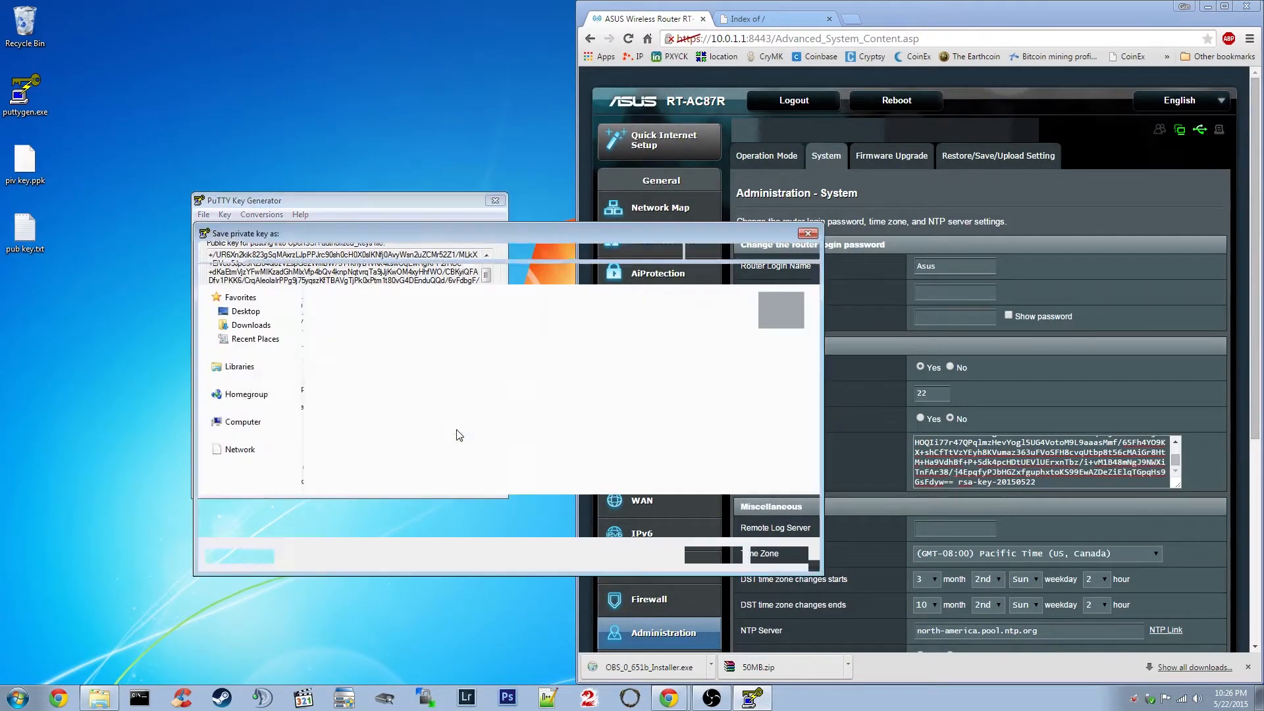
{"action": "left_click", "coordinate": [726, 344]}
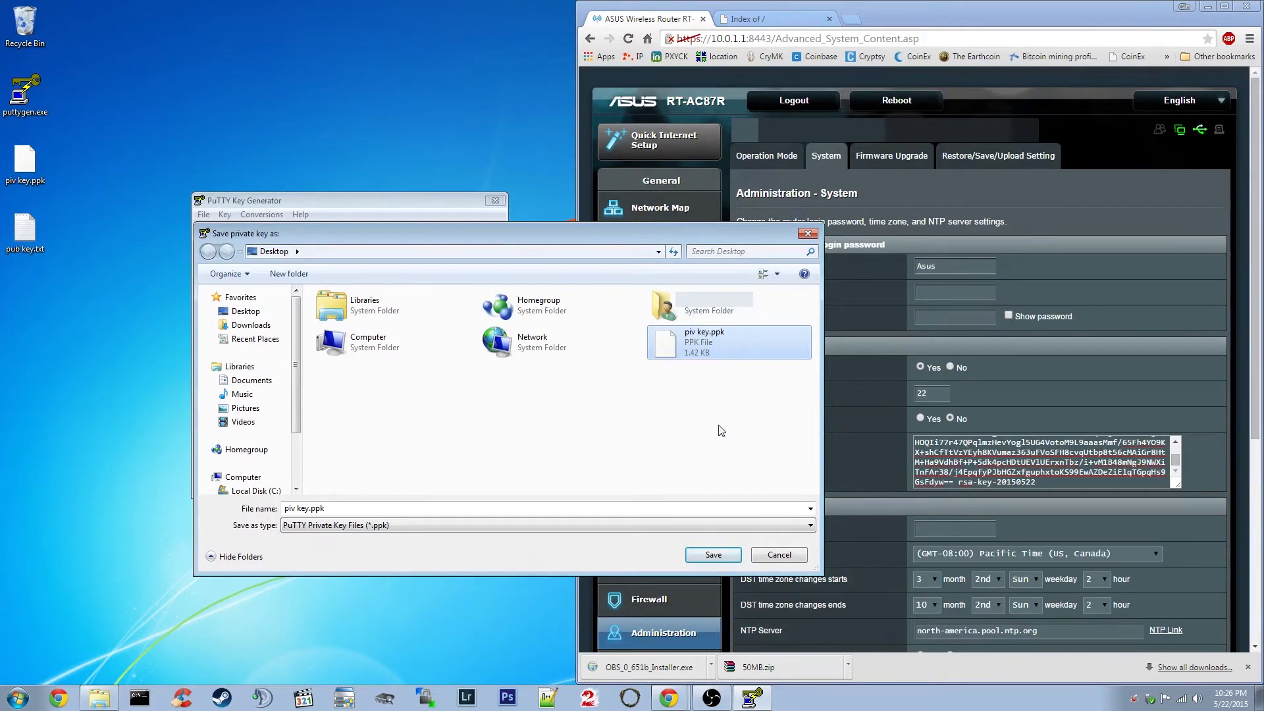
{"action": "left_click", "coordinate": [770, 554]}
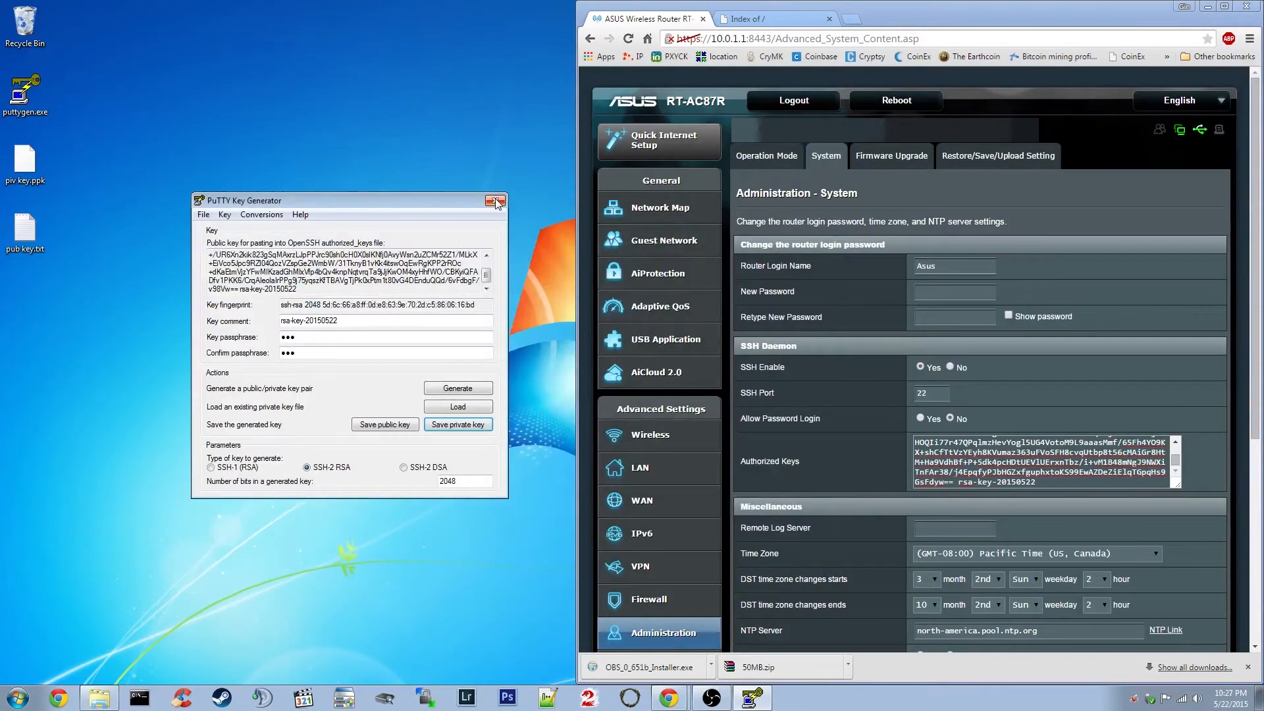
Close PuTTYgen and clear the pub key.txt selection on the desktop.
{"action": "left_click", "coordinate": [495, 200]}
{"action": "left_click_drag", "start_coordinate": [69, 308], "coordinate": [26, 199]}
{"action": "left_click", "coordinate": [110, 200]}
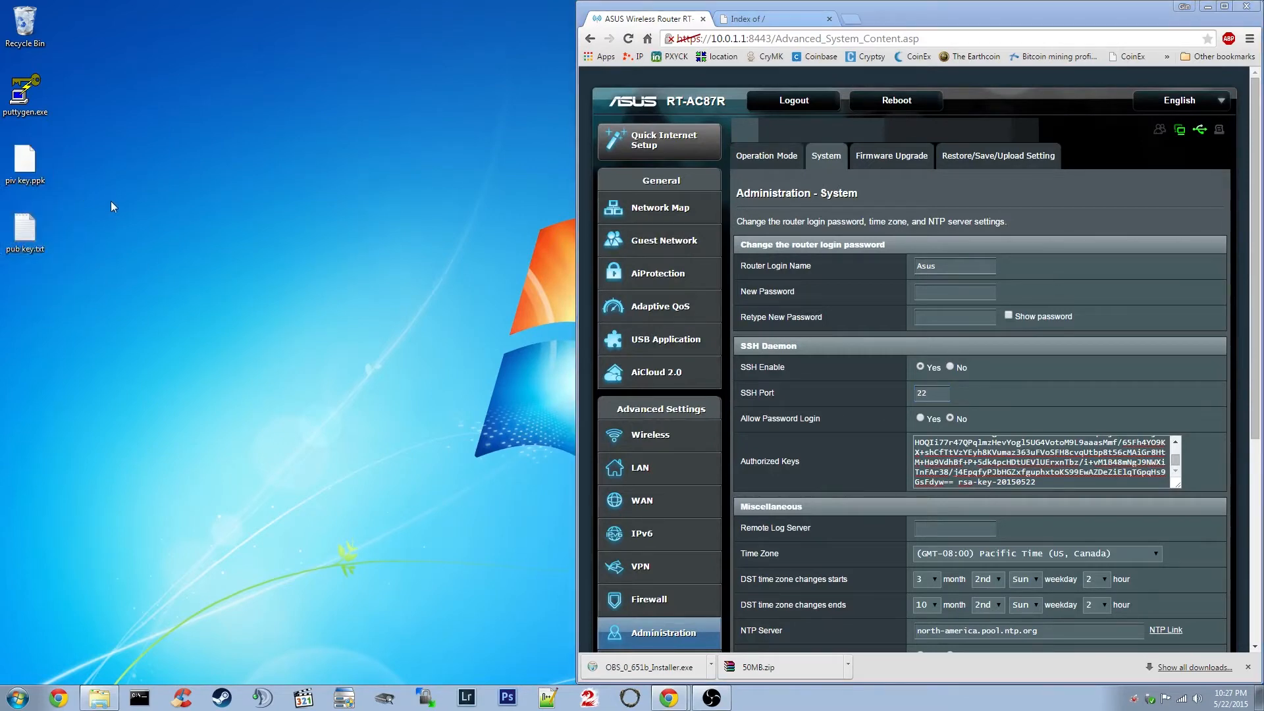
{"action": "left_click", "coordinate": [121, 233]}
Open the WinSCP login window and switch the file protocol to SCP.
{"action": "left_click", "coordinate": [433, 698]}
{"action": "left_click_drag", "start_coordinate": [682, 211], "coordinate": [419, 222]}
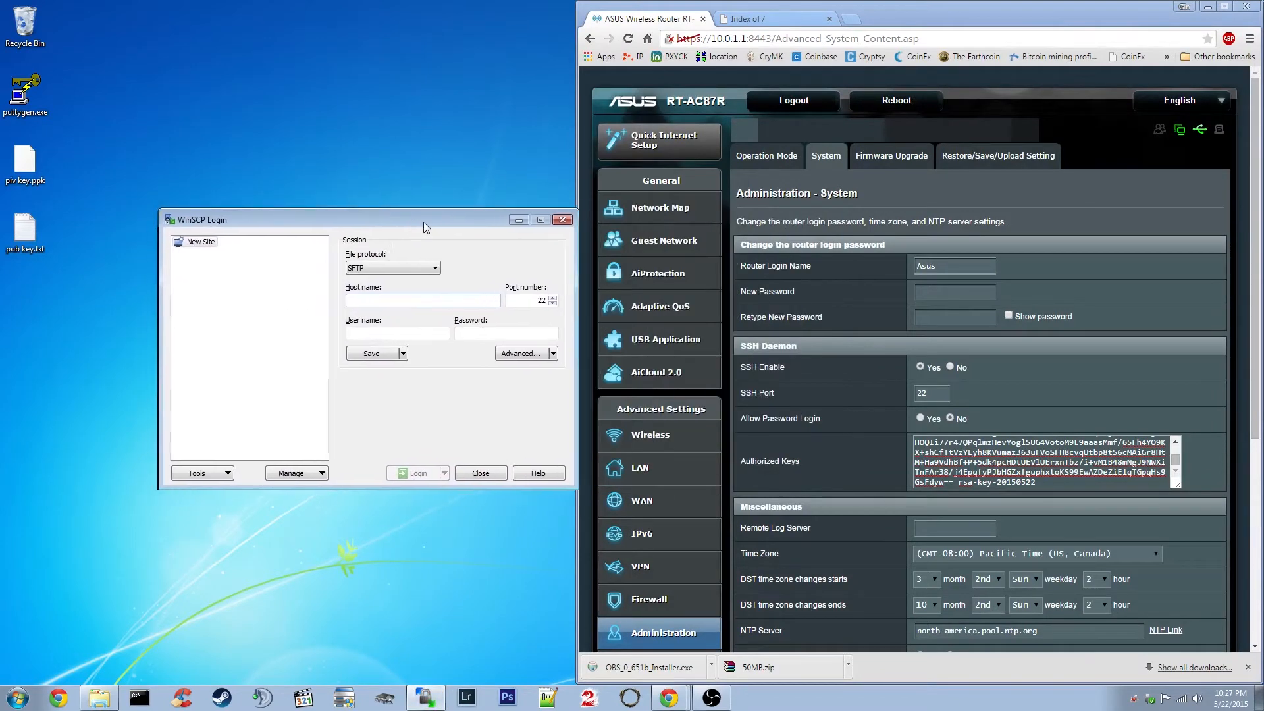
{"action": "left_click", "coordinate": [381, 267]}
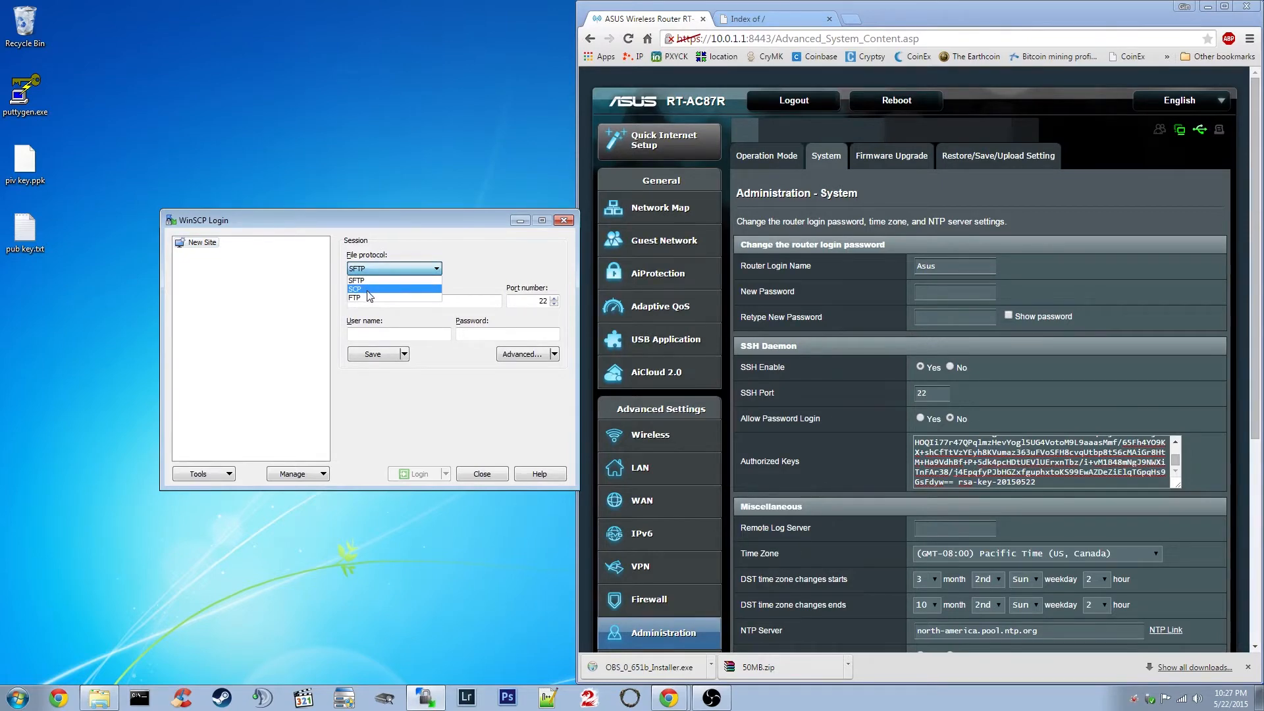
{"action": "left_click", "coordinate": [367, 291]}
{"action": "left_click", "coordinate": [379, 300]}
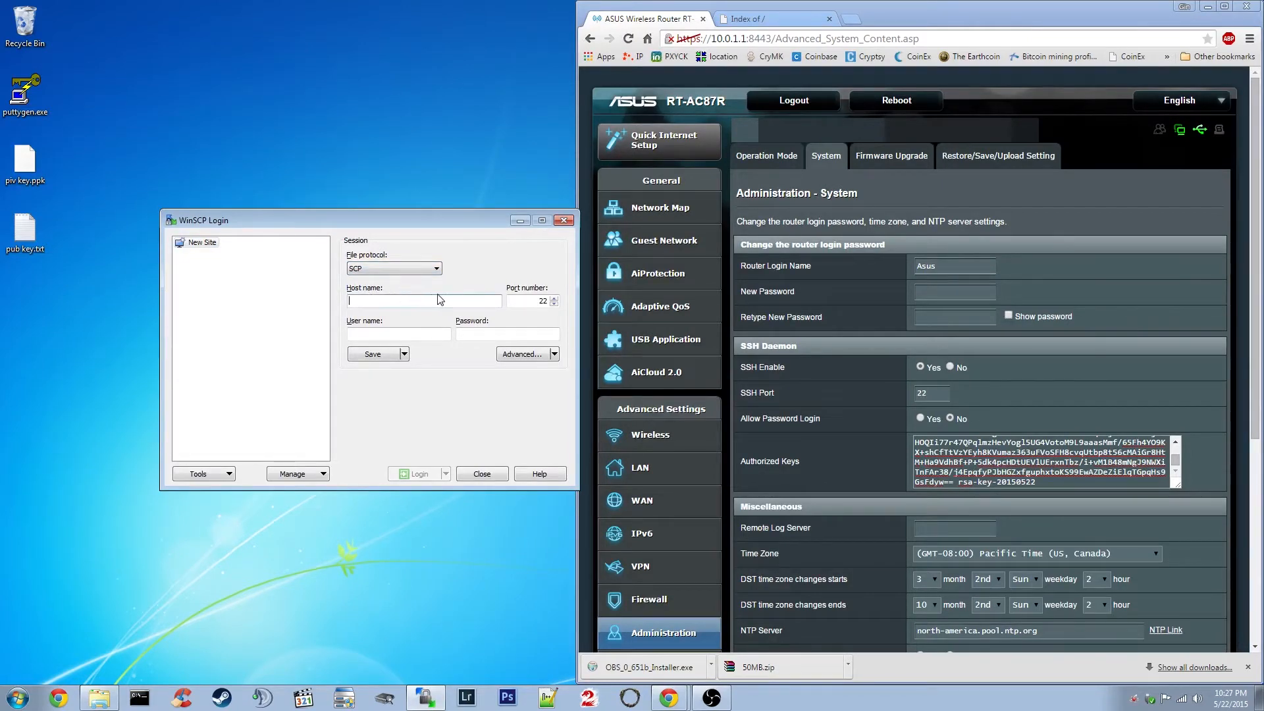
Run ipconfig in Command Prompt to read the default gateway 10.0.1.1, moving the window aside.
{"action": "left_click", "coordinate": [135, 699]}
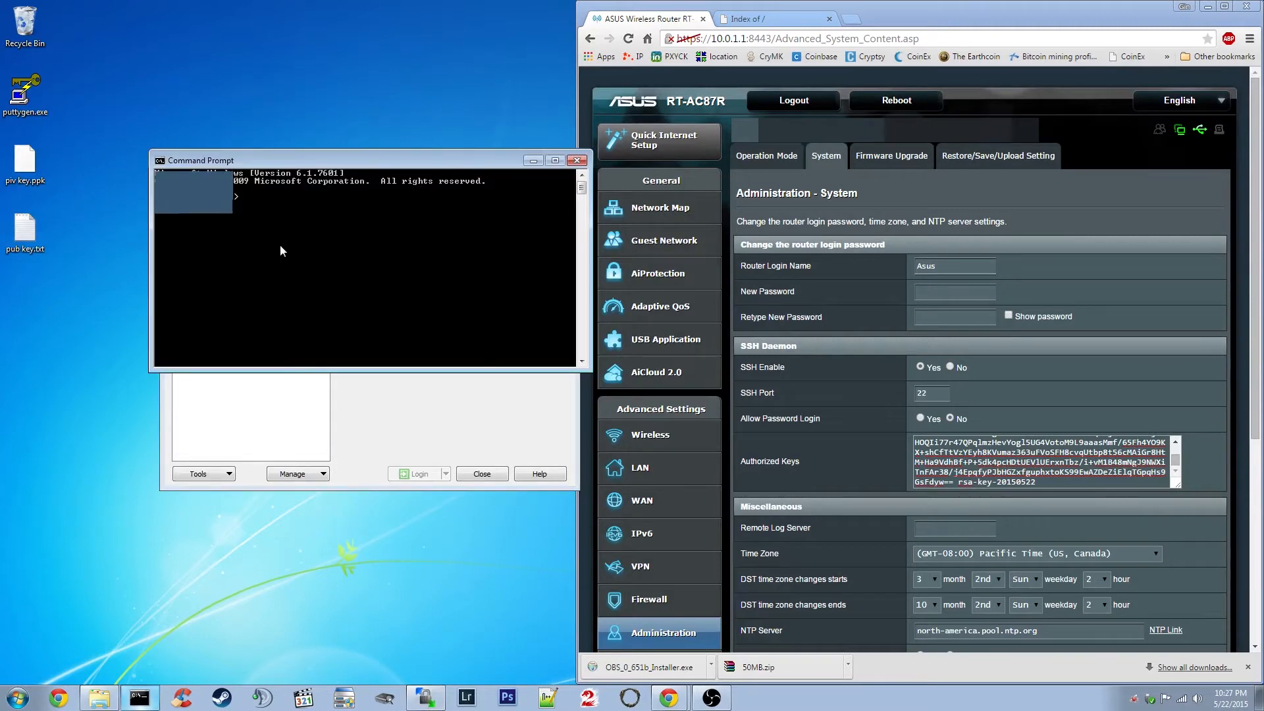
{"action": "type", "text": "config"}
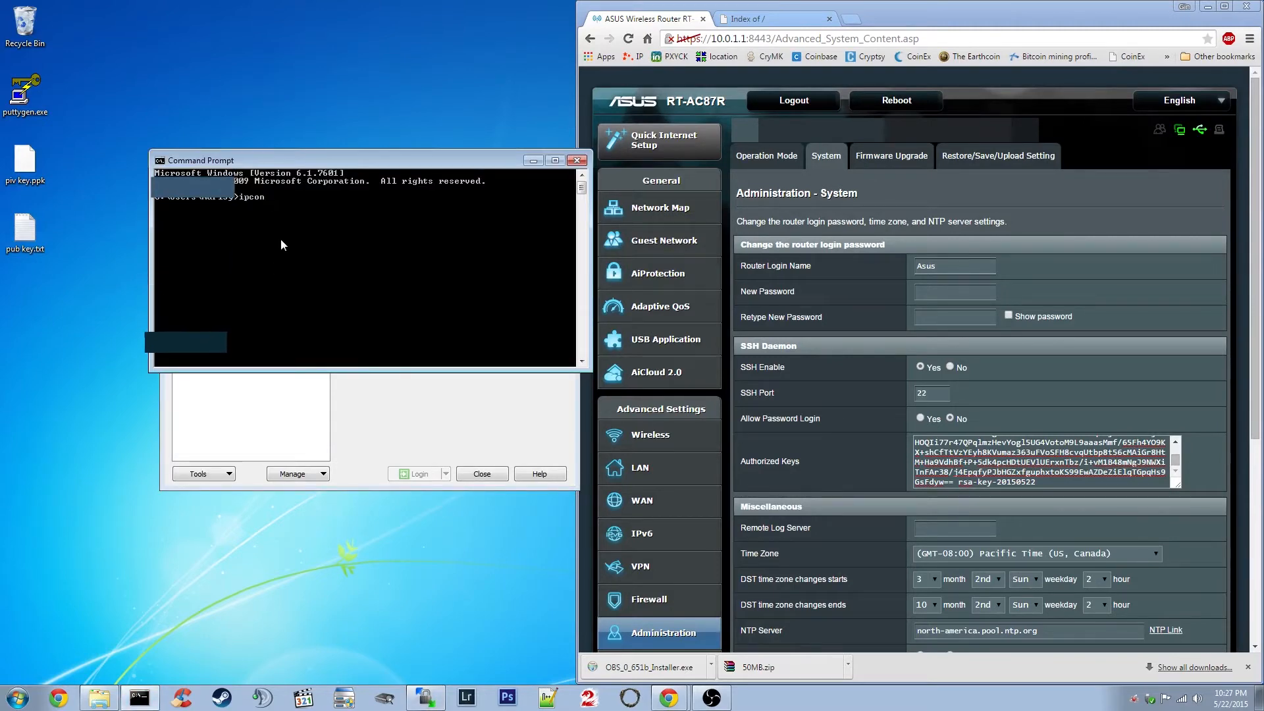
{"action": "key", "text": "Return"}
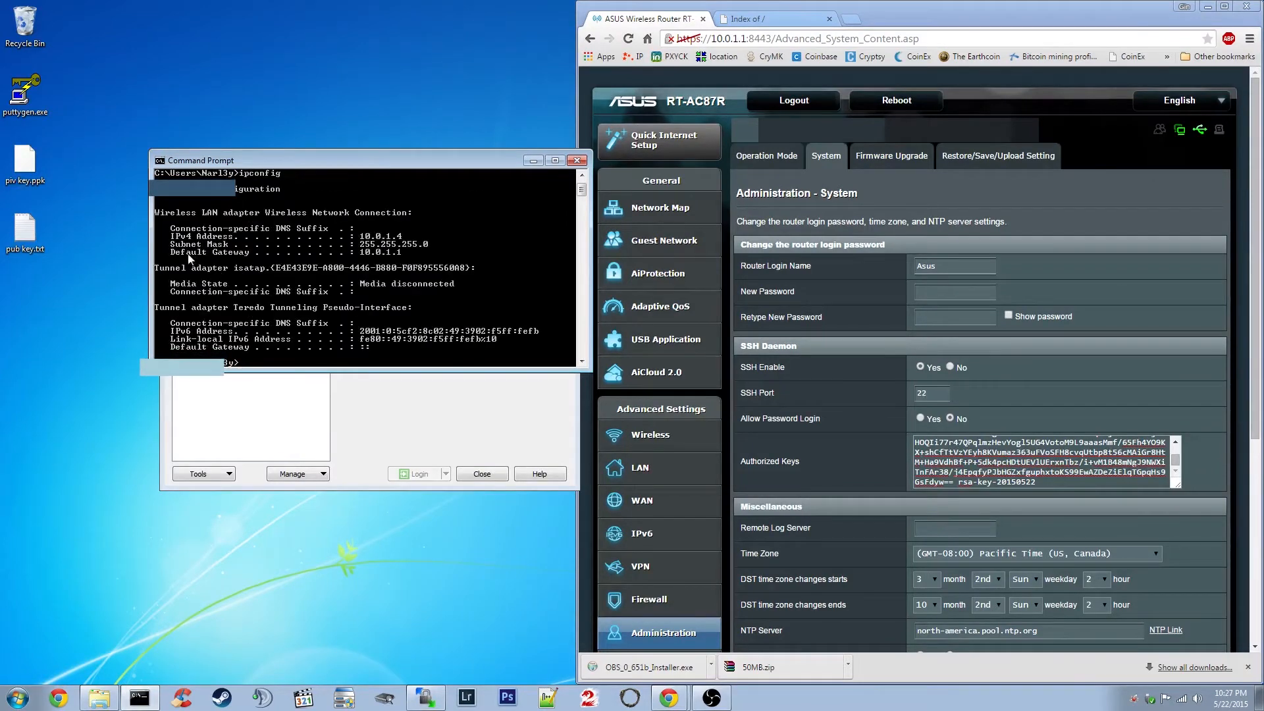
{"action": "left_click_drag", "start_coordinate": [364, 166], "coordinate": [269, 341]}
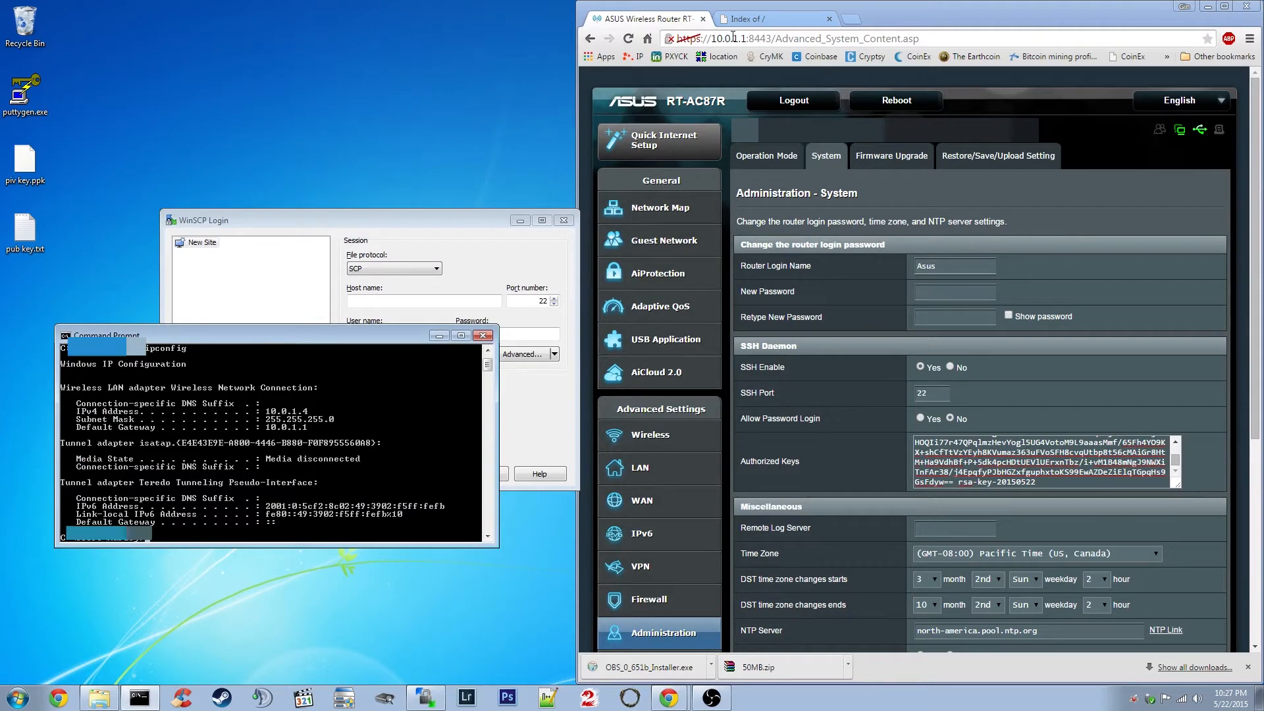
{"action": "left_click", "coordinate": [773, 268]}
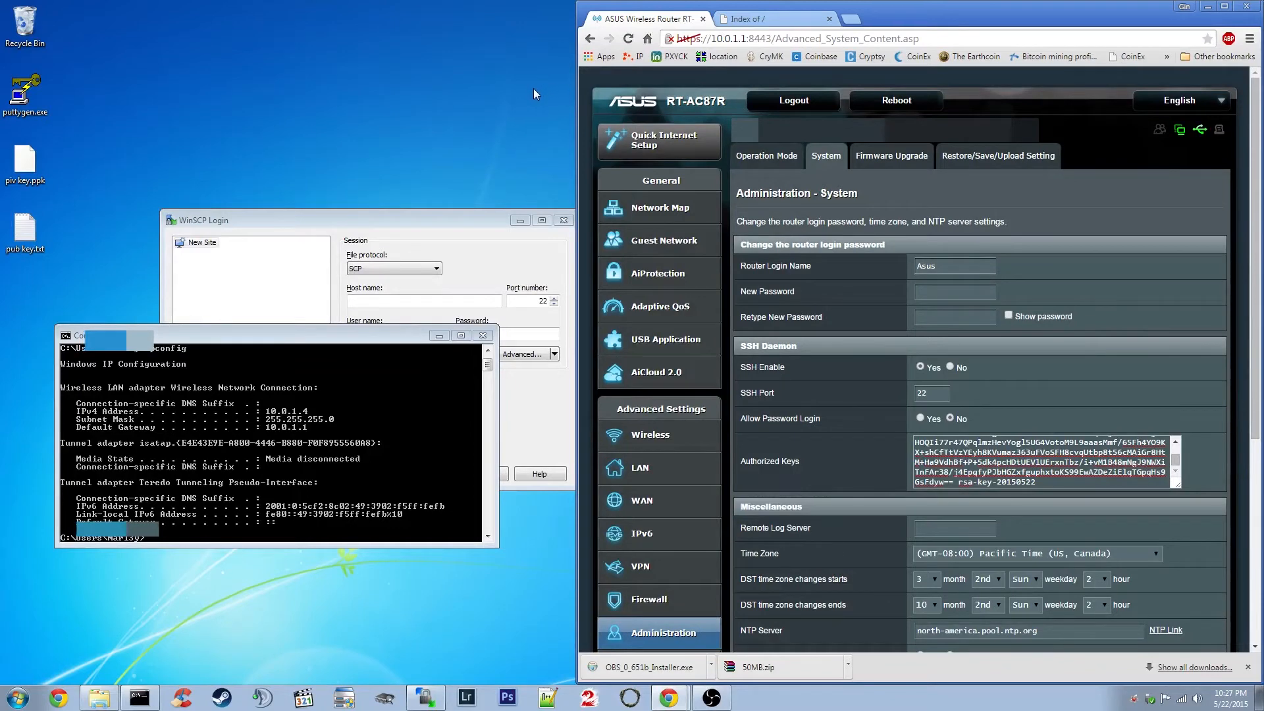
{"action": "left_click_drag", "start_coordinate": [372, 332], "coordinate": [403, 322]}
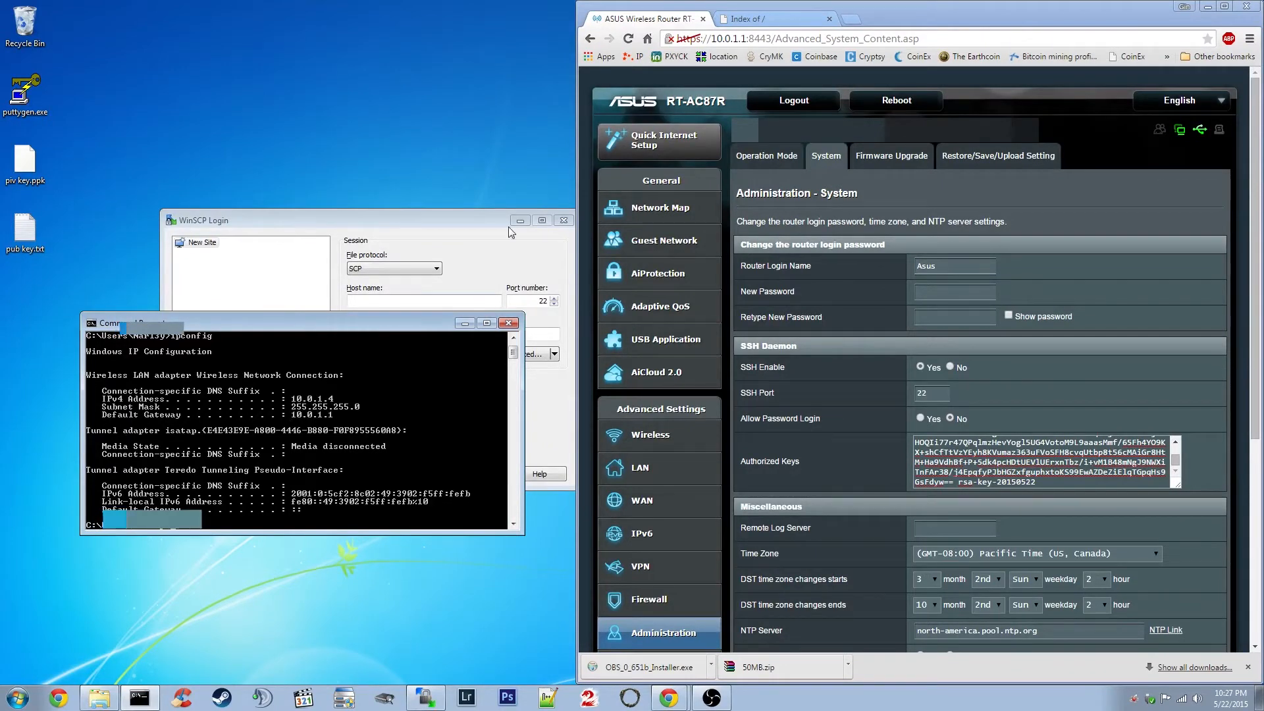
{"action": "left_click", "coordinate": [851, 19]}
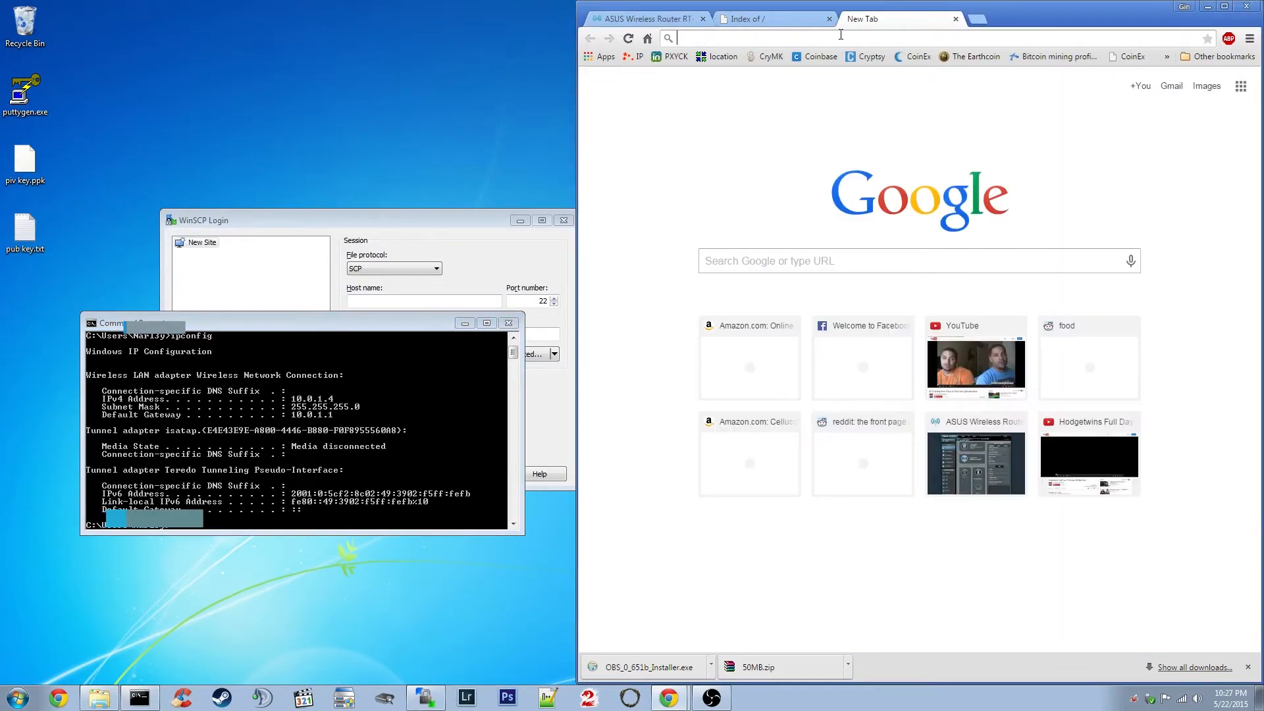
{"action": "type", "text": "my i"}
{"action": "key", "text": "BackSpace"}
{"action": "key", "text": "BackSpace"}
{"action": "key", "text": "BackSpace"}
{"action": "key", "text": "BackSpace"}
{"action": "key", "text": "BackSpace"}
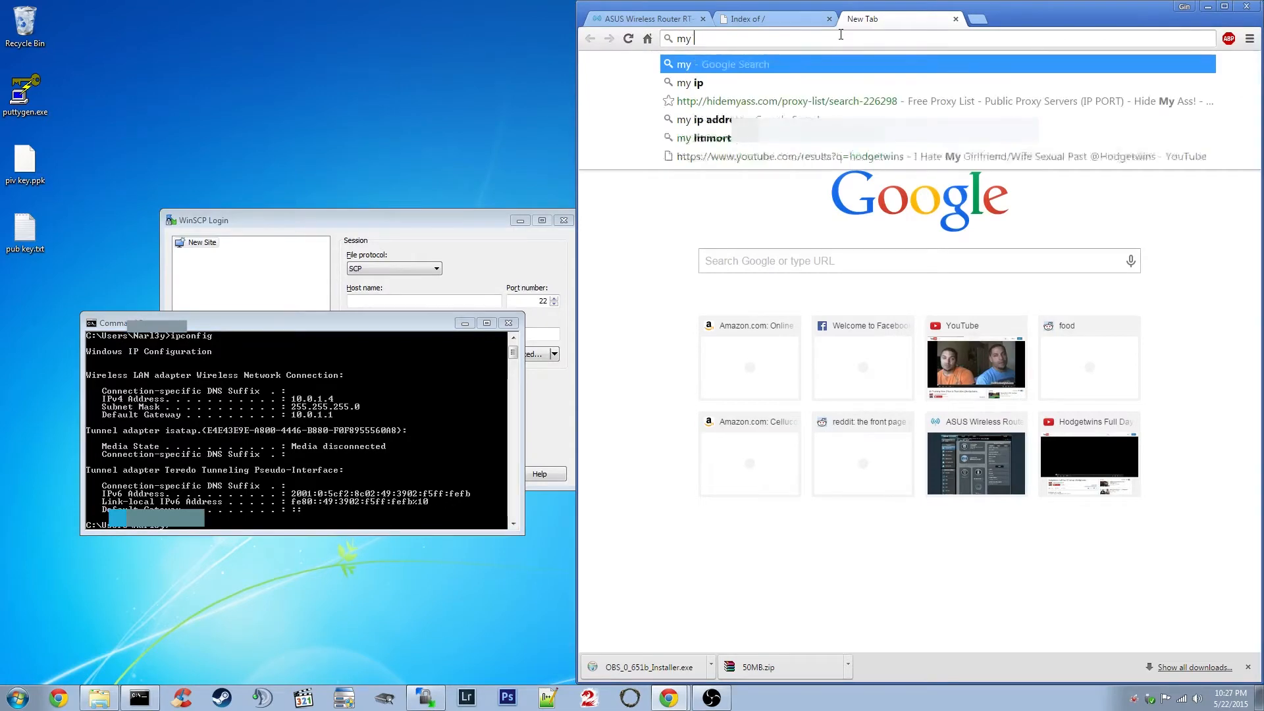
{"action": "left_click", "coordinate": [956, 19]}
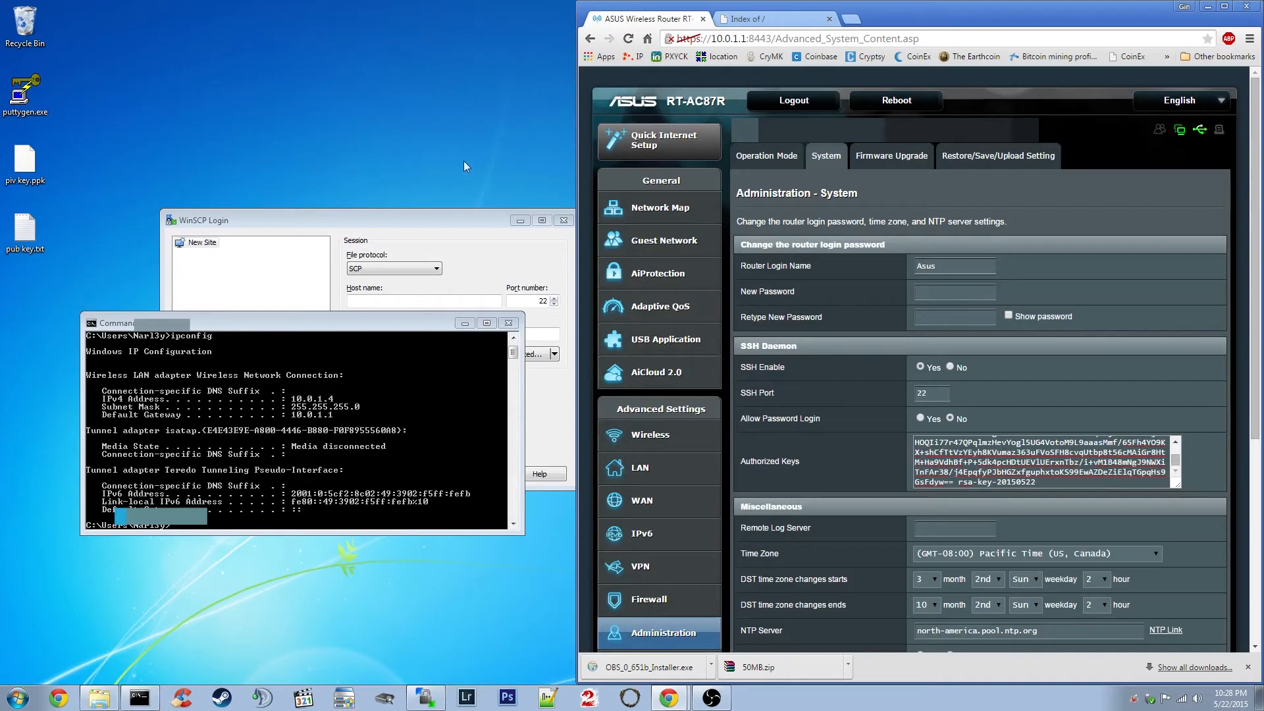
{"action": "left_click_drag", "start_coordinate": [356, 329], "coordinate": [383, 314]}
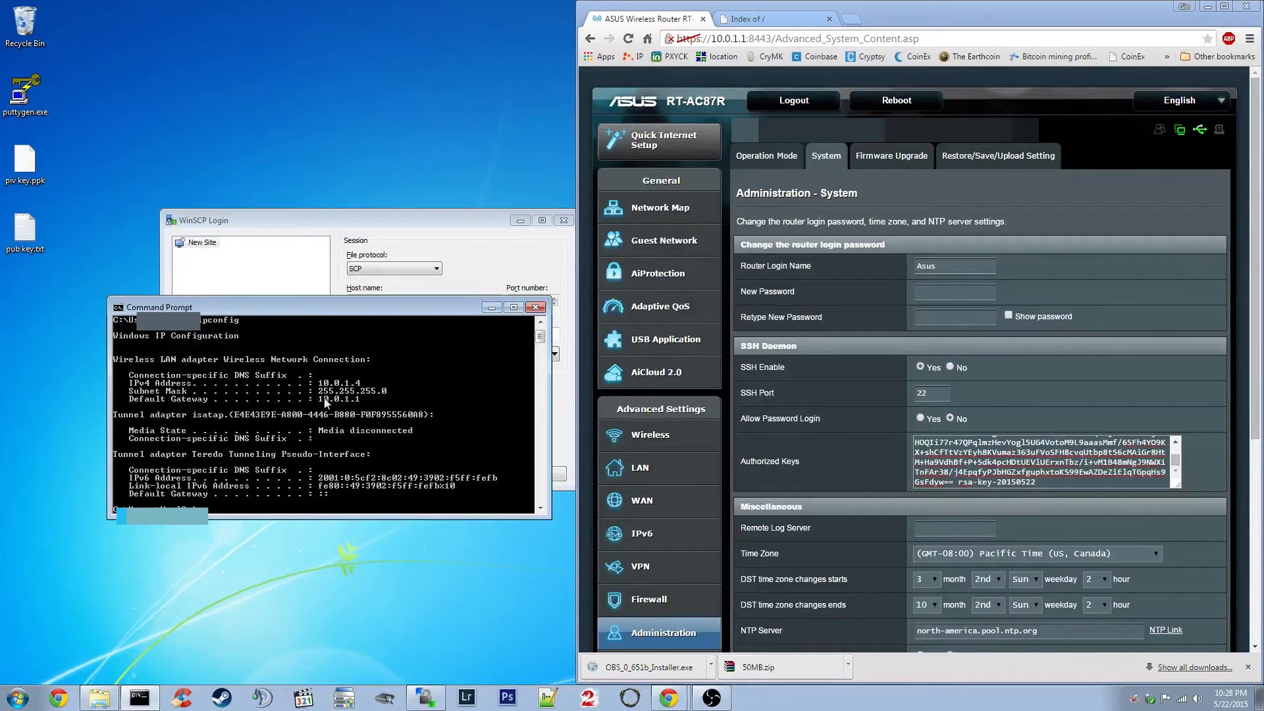
Close Command Prompt and enter host 10.0.1.1, port 22, and the router's login name.
{"action": "left_click", "coordinate": [537, 312]}
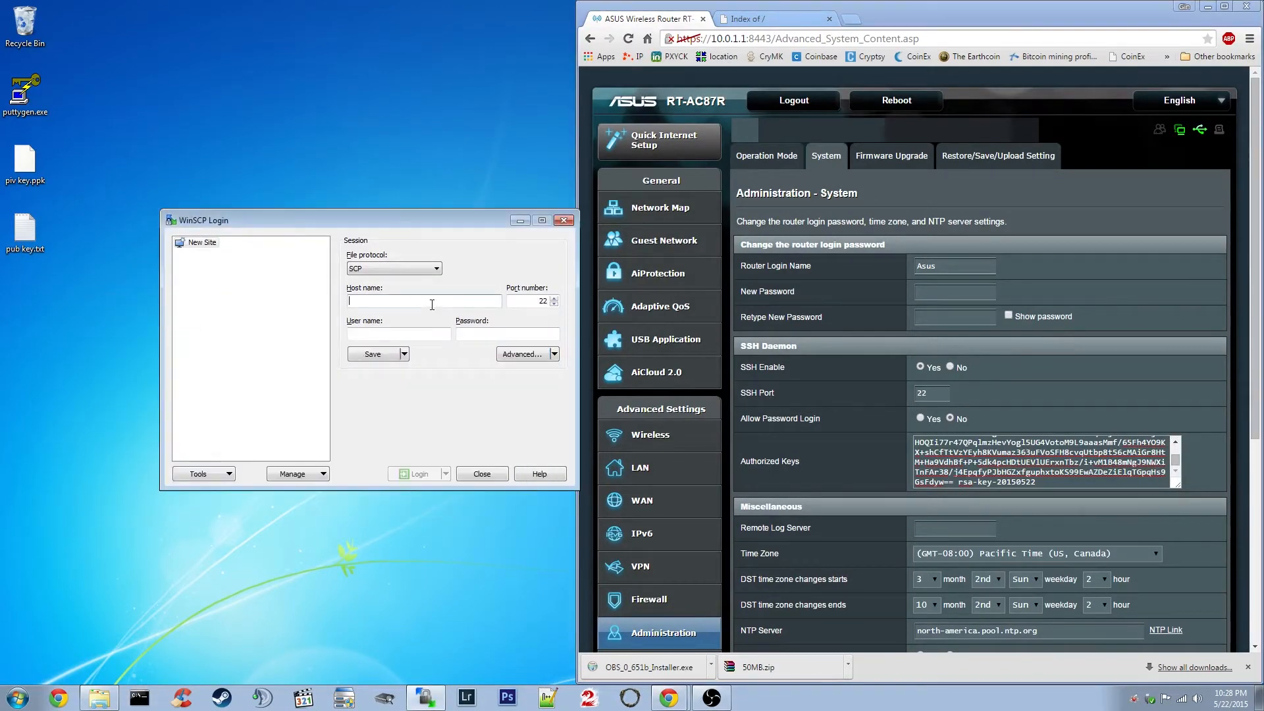
{"action": "type", "text": "10.0.1.1"}
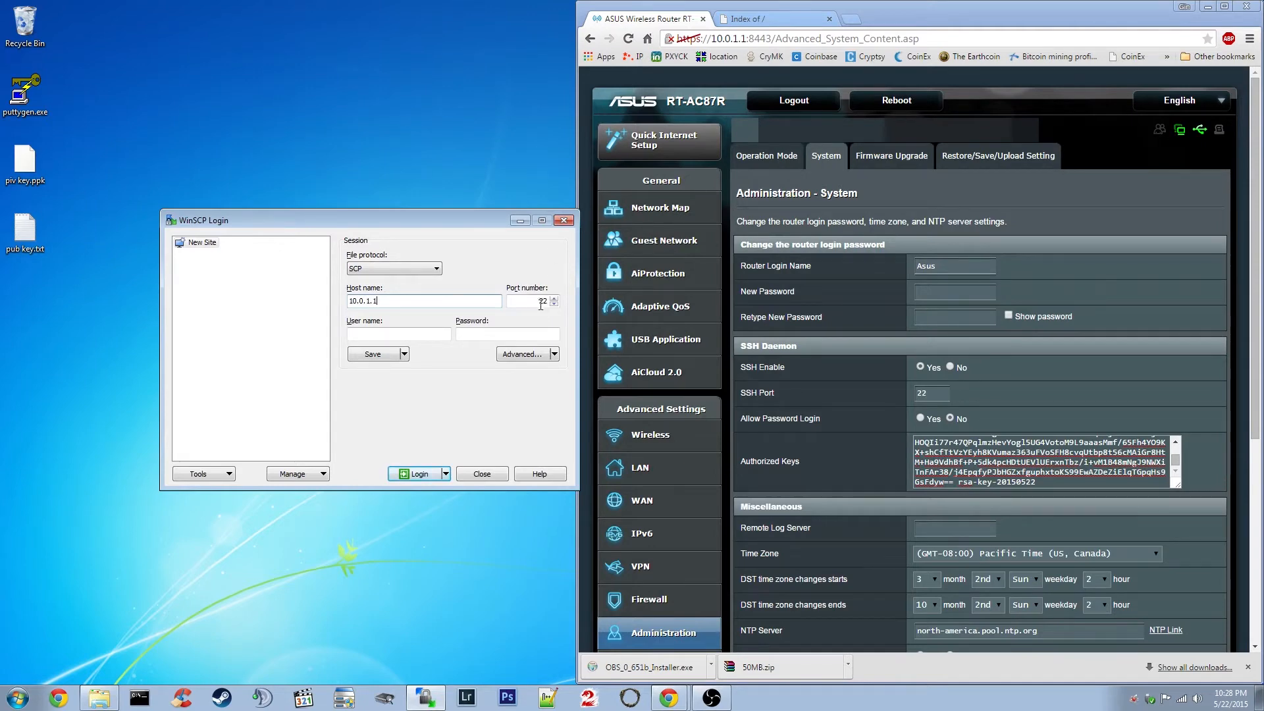
{"action": "key", "text": "Tab"}
{"action": "double_click", "coordinate": [920, 393]}
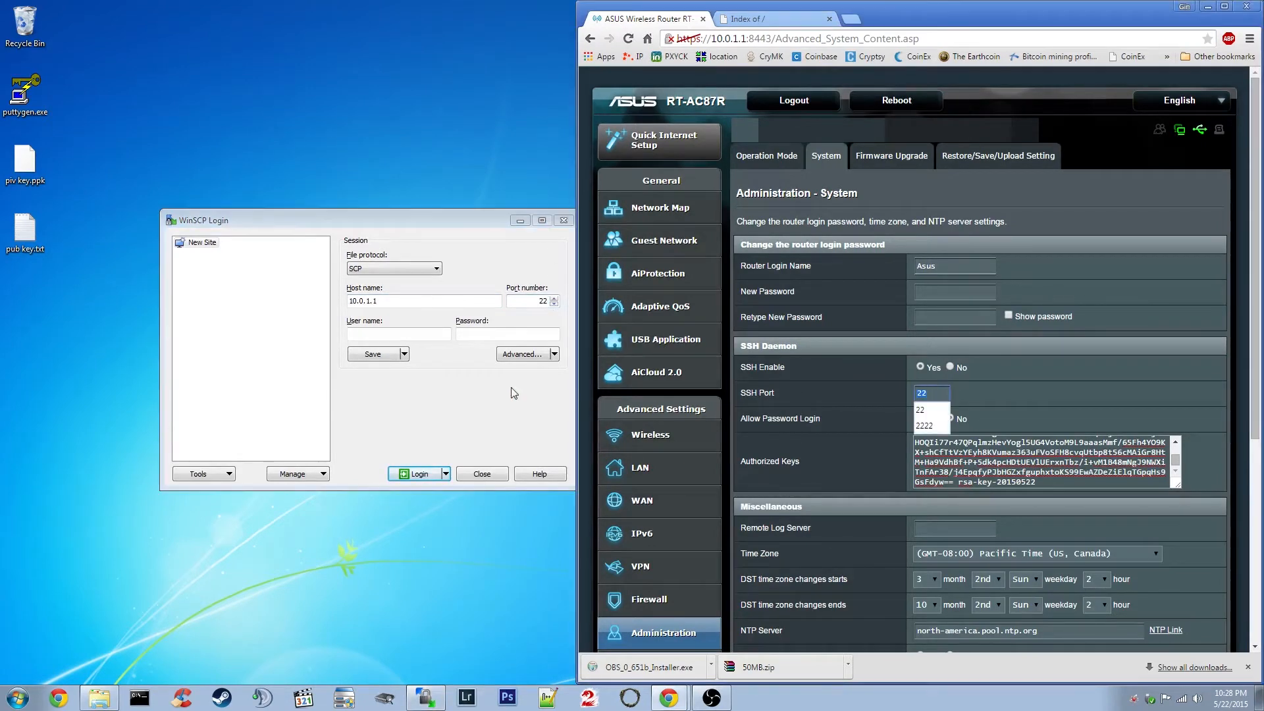
{"action": "left_click", "coordinate": [395, 334]}
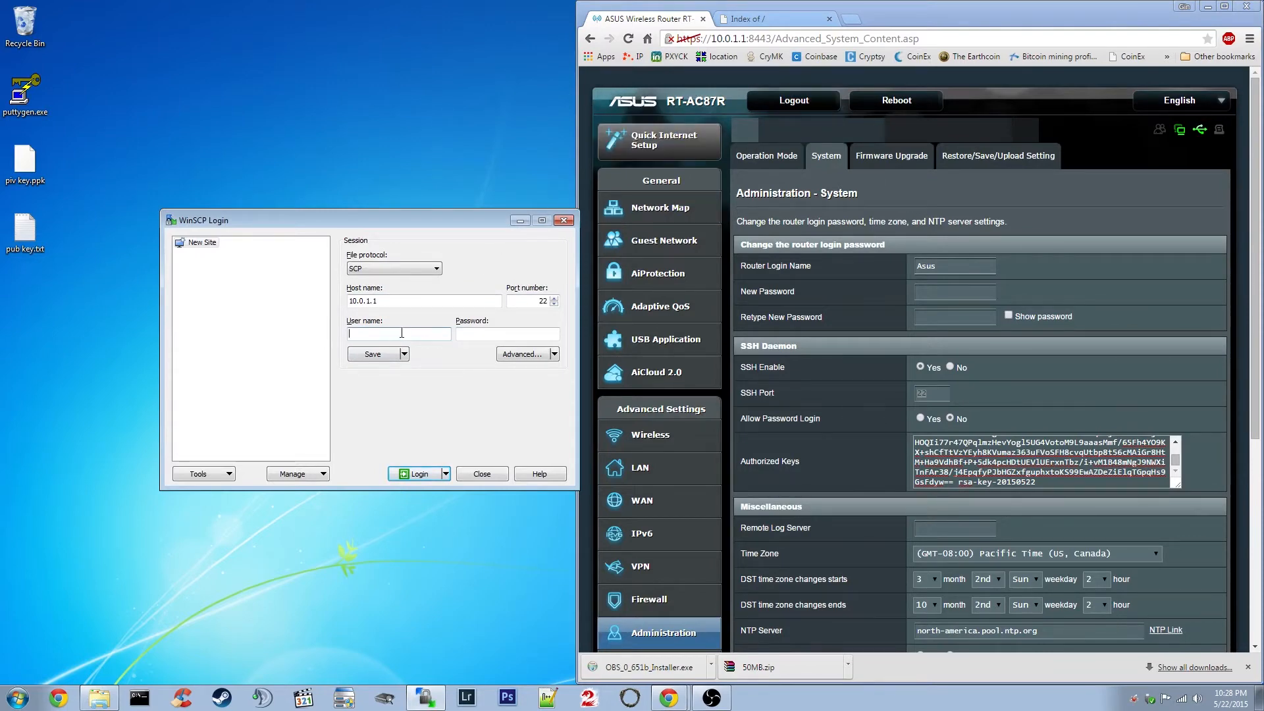
{"action": "type", "text": "sus"}
{"action": "left_click", "coordinate": [482, 334]}
Review the router's Allow Password Login setting and the ssh-rsa Authorized Keys entry.
{"action": "left_click", "coordinate": [820, 413]}
{"action": "left_click_drag", "start_coordinate": [740, 419], "coordinate": [830, 426]}
{"action": "left_click", "coordinate": [882, 418]}
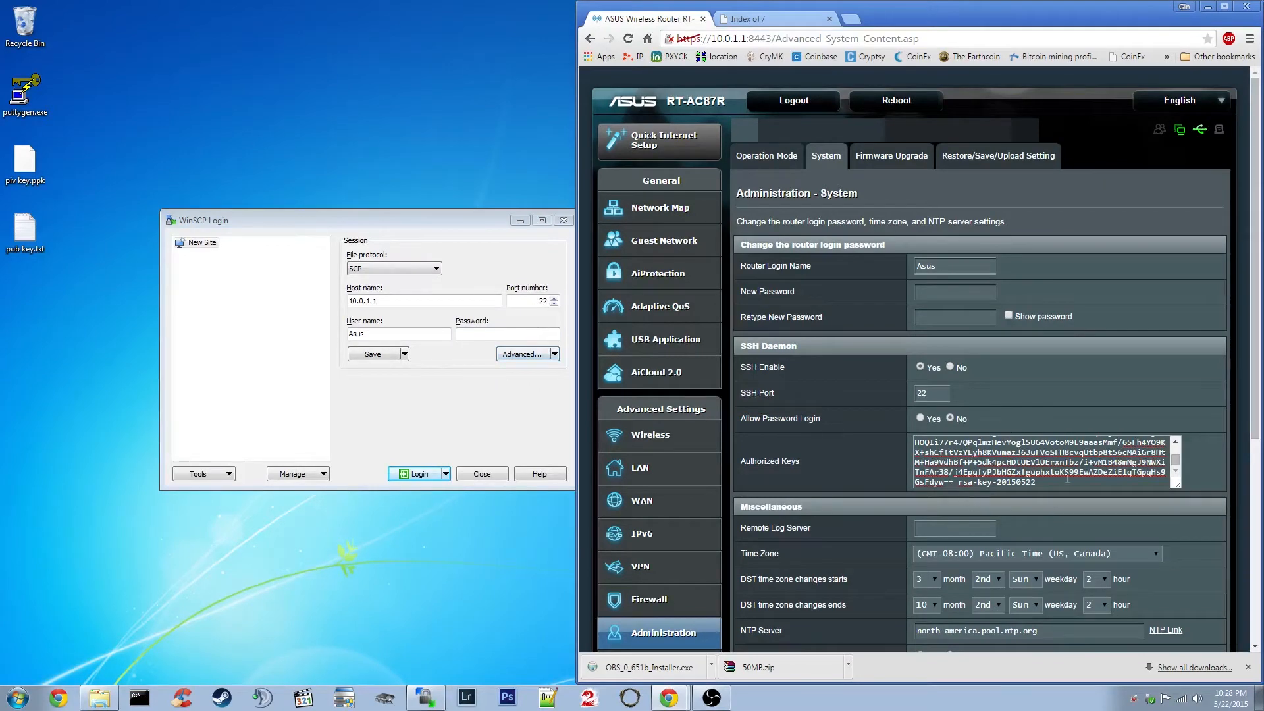
{"action": "key", "text": "ctrl+a"}
{"action": "left_click", "coordinate": [854, 464]}
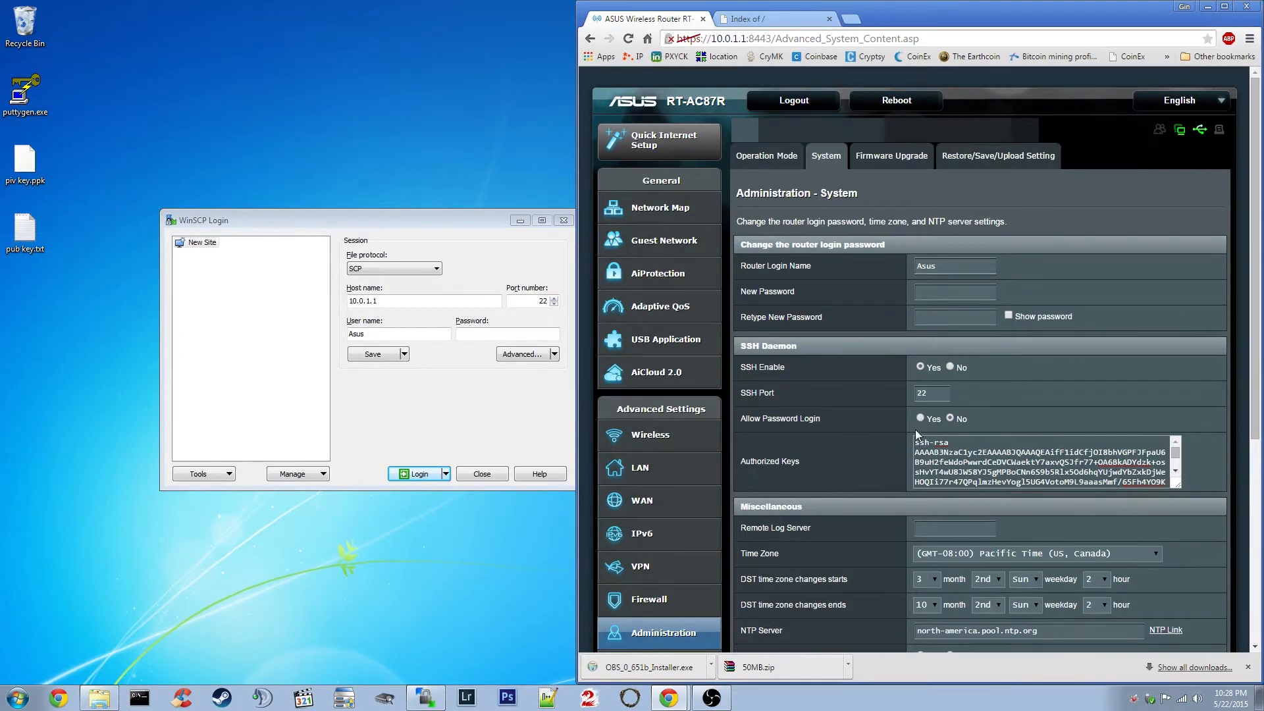
{"action": "left_click", "coordinate": [506, 337]}
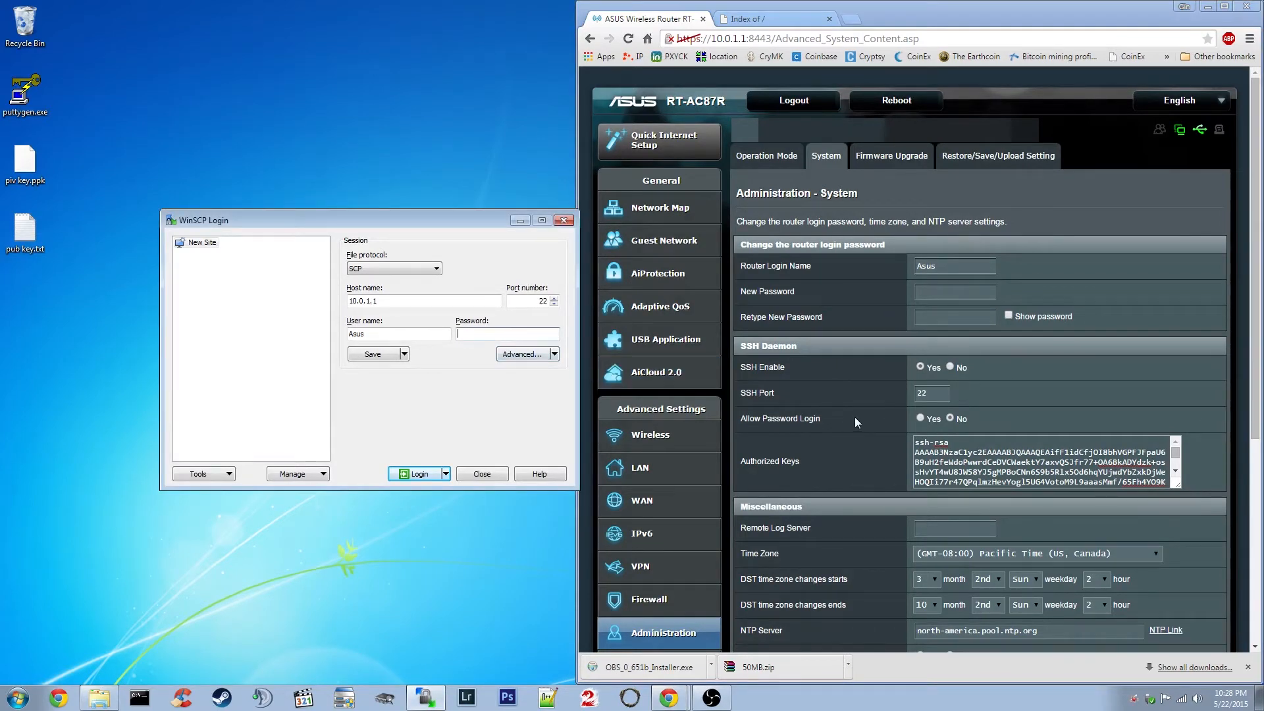
{"action": "left_click_drag", "start_coordinate": [915, 442], "coordinate": [949, 442]}
{"action": "left_click", "coordinate": [959, 462]}
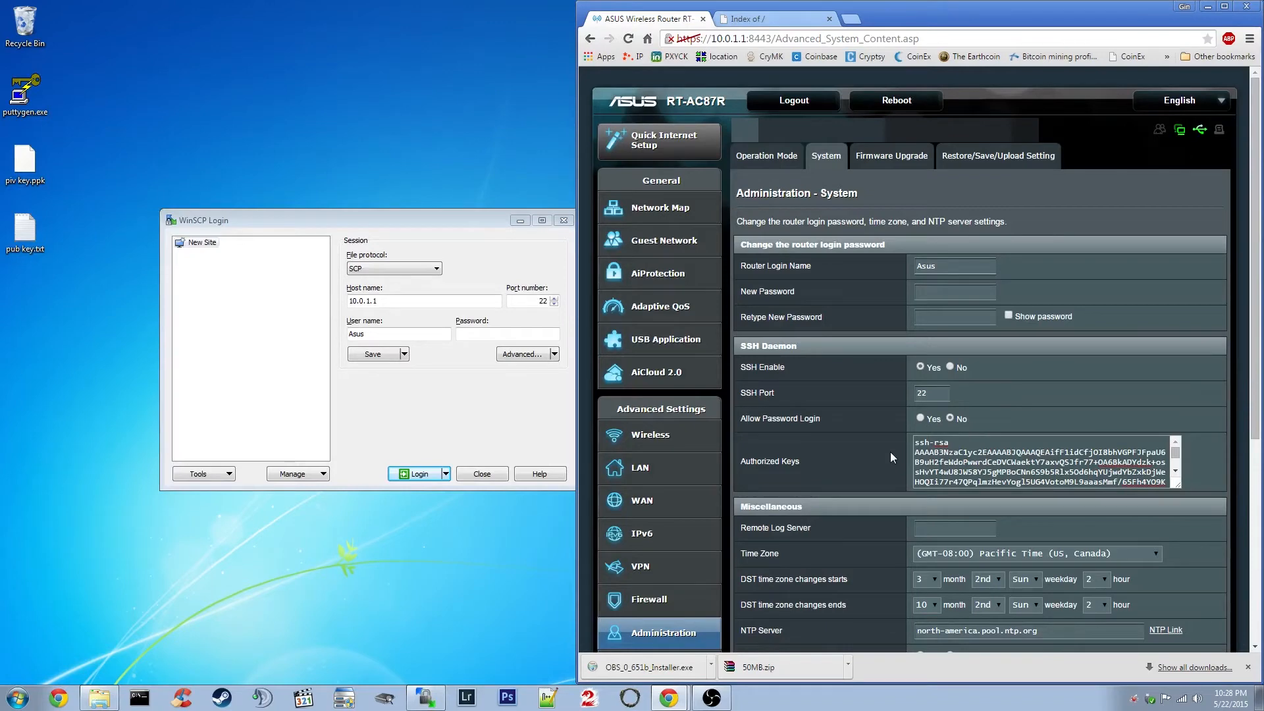
Save the login as a site, try connecting, and dismiss the publickey-only connection error.
{"action": "left_click", "coordinate": [367, 356]}
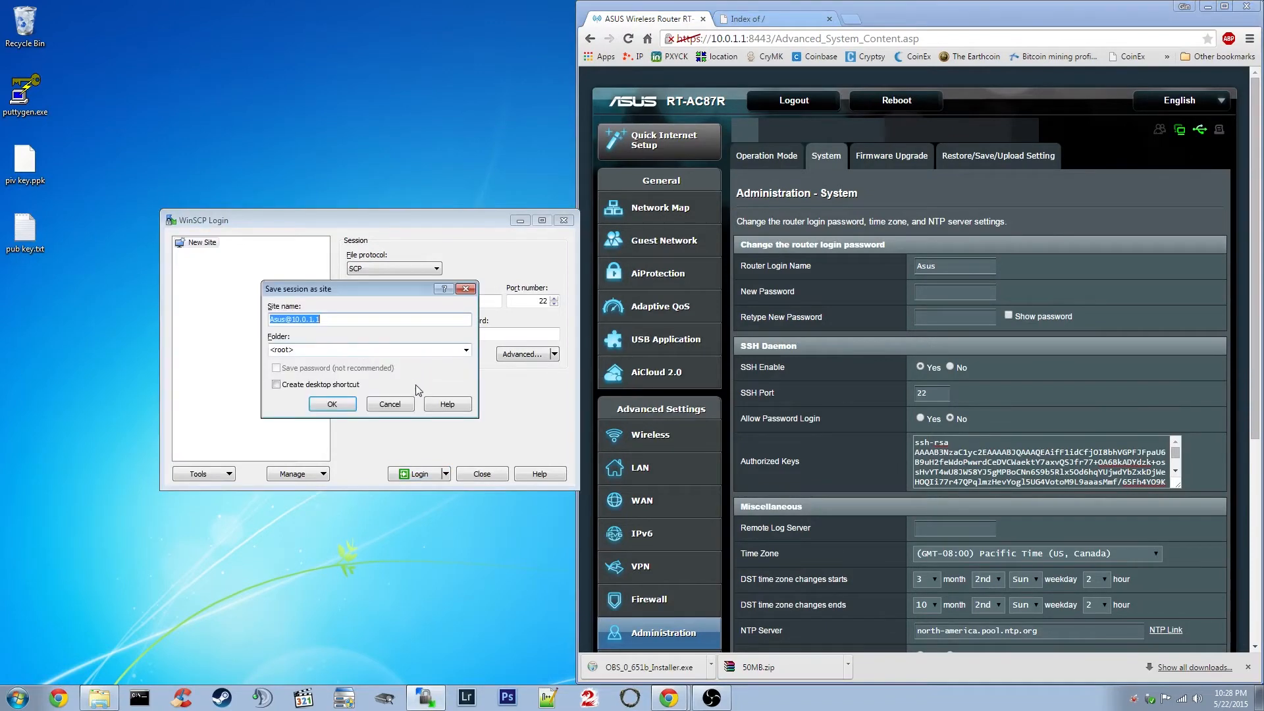
{"action": "left_click", "coordinate": [331, 404]}
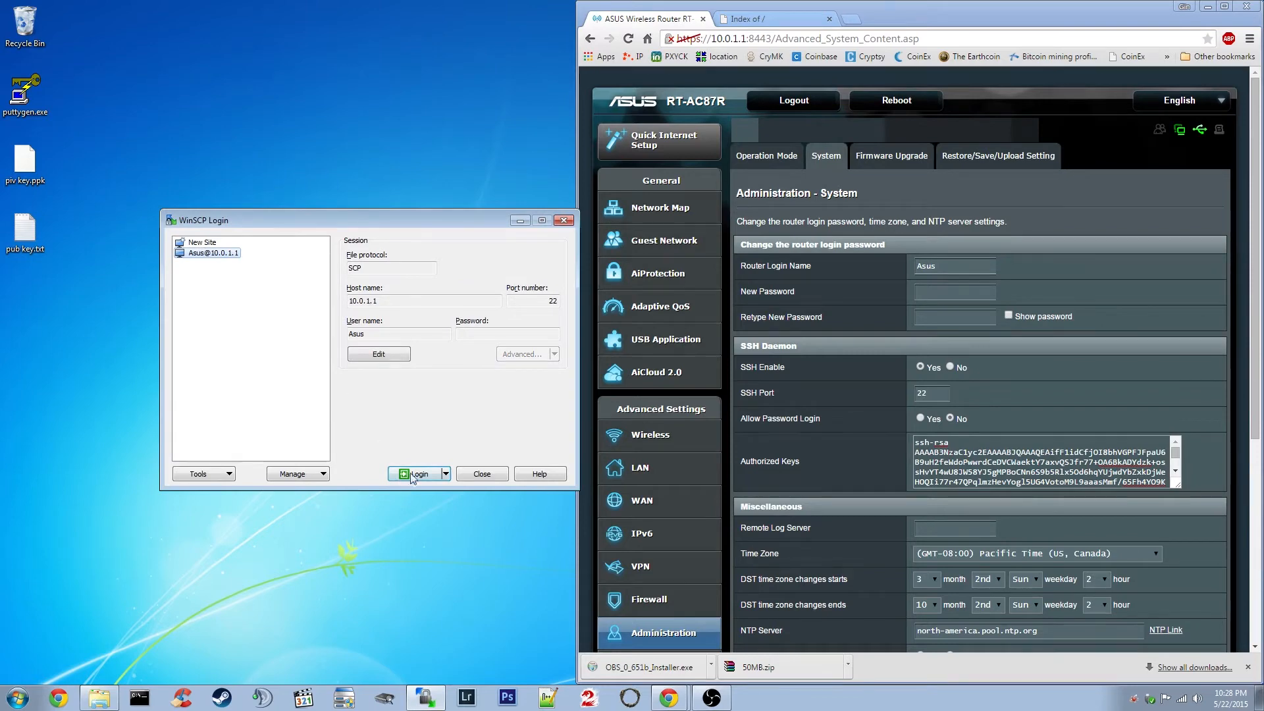
{"action": "left_click", "coordinate": [414, 474]}
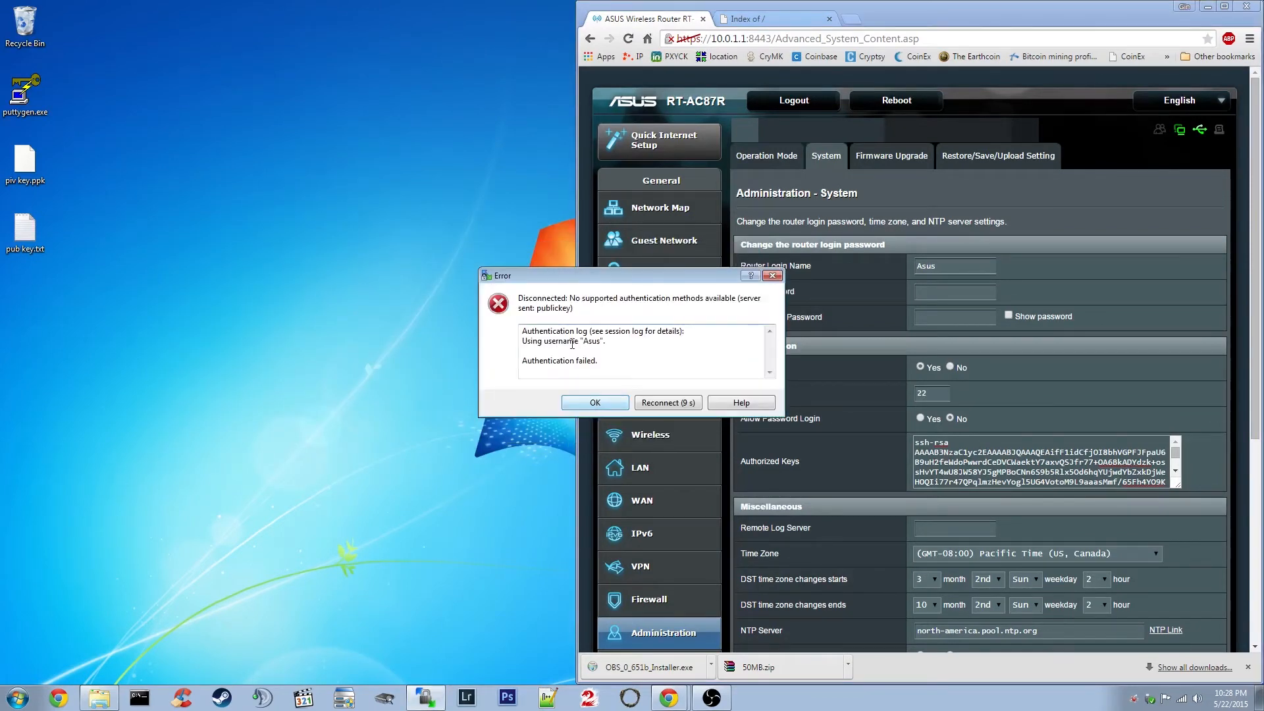
{"action": "left_click", "coordinate": [597, 402]}
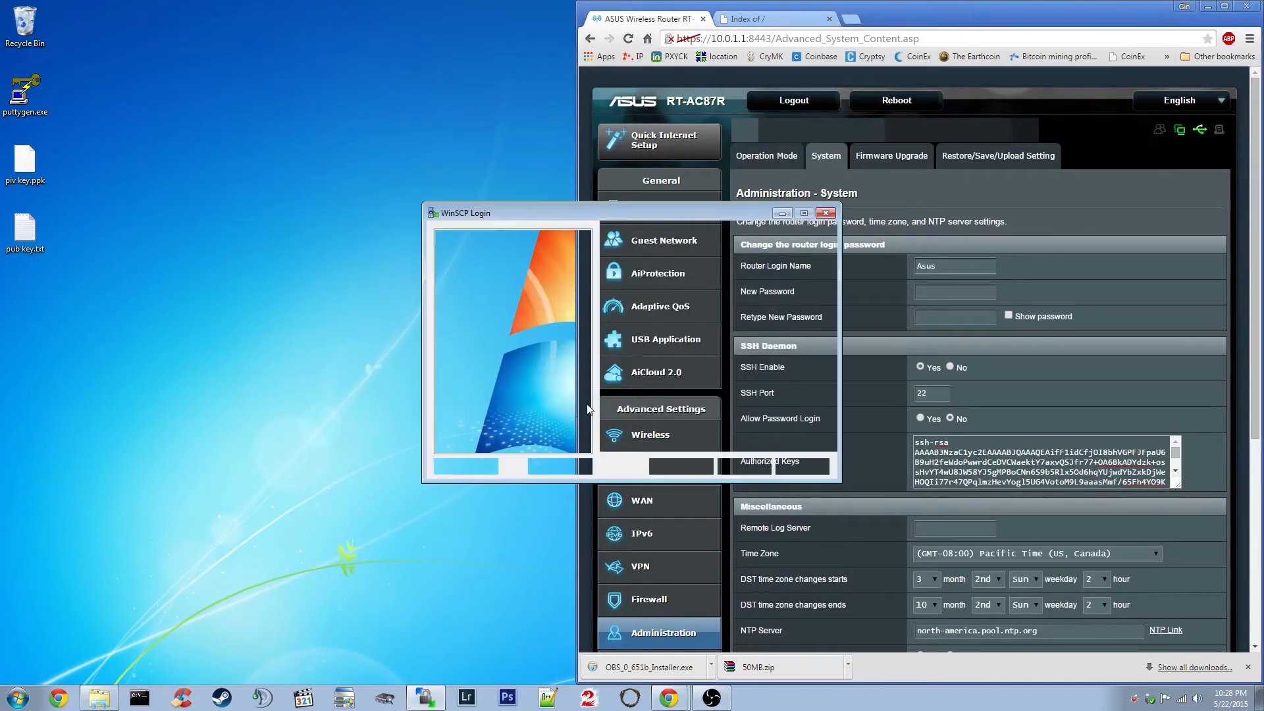
{"action": "left_click_drag", "start_coordinate": [629, 212], "coordinate": [366, 244]}
Edit the site's Advanced settings, choosing piv key.ppk as private key under SSH > Authentication.
{"action": "left_click", "coordinate": [384, 381]}
{"action": "left_click", "coordinate": [520, 378]}
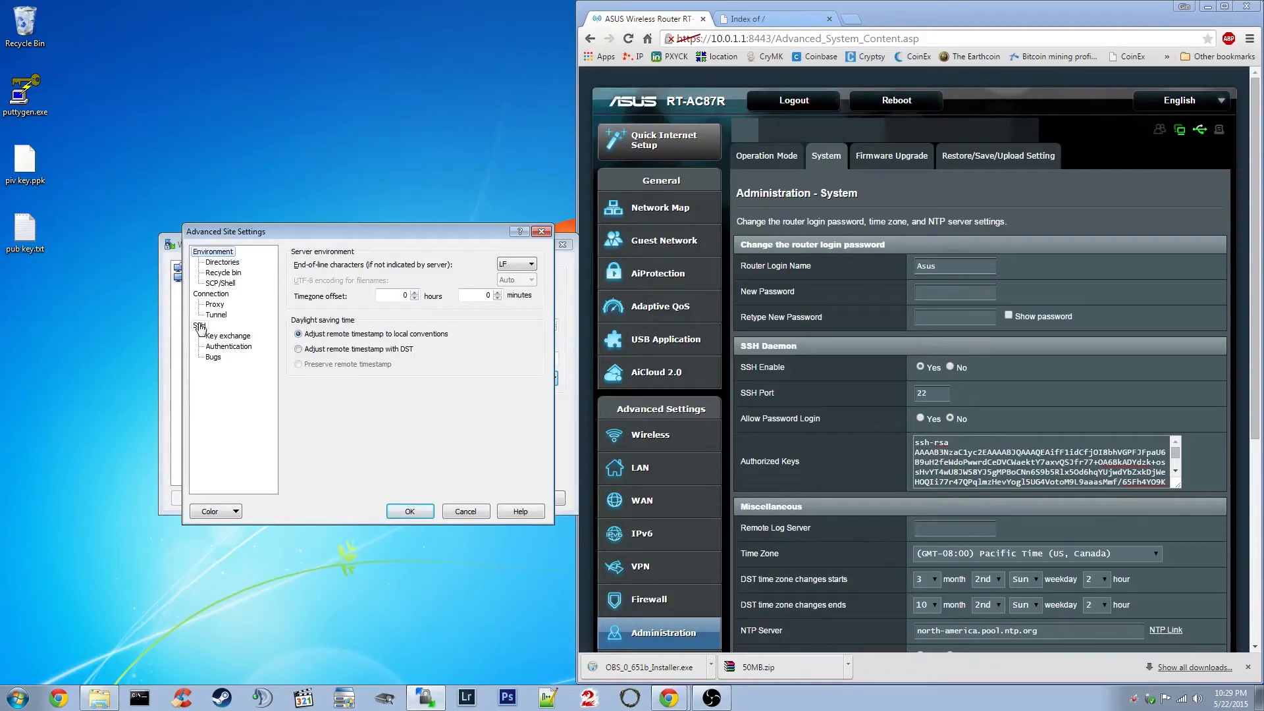
{"action": "left_click", "coordinate": [238, 348]}
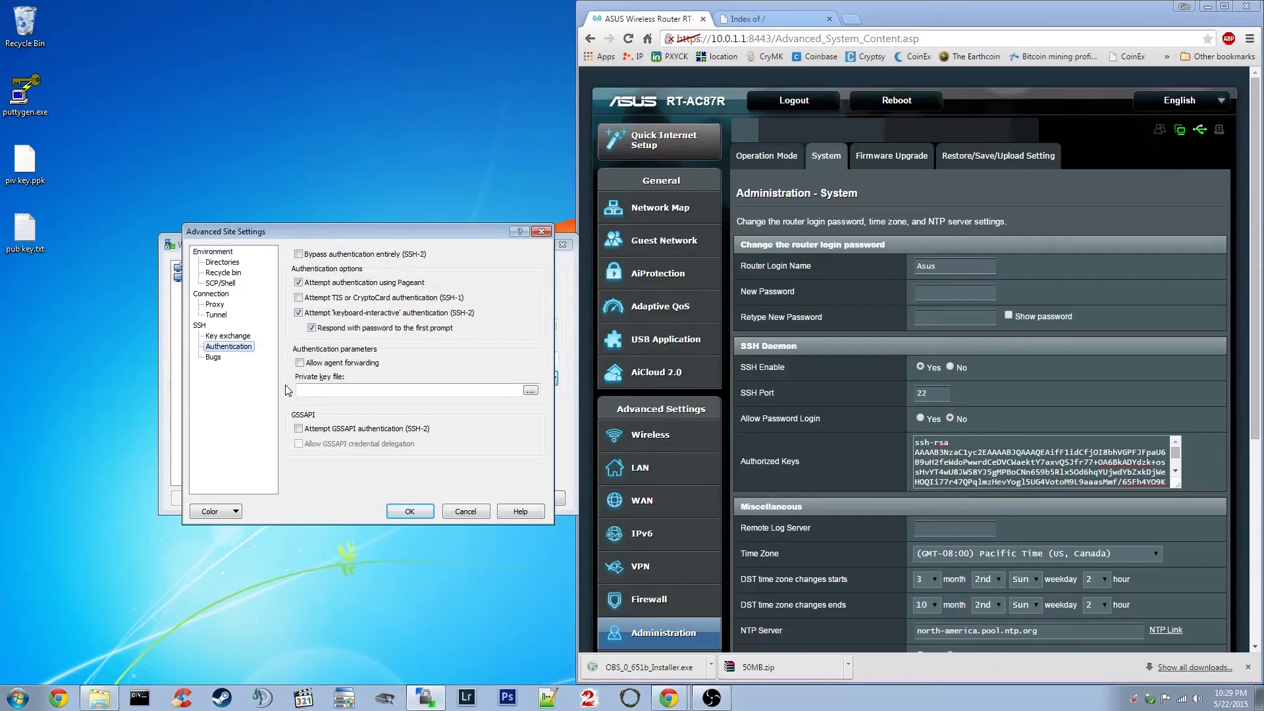
{"action": "left_click", "coordinate": [530, 391]}
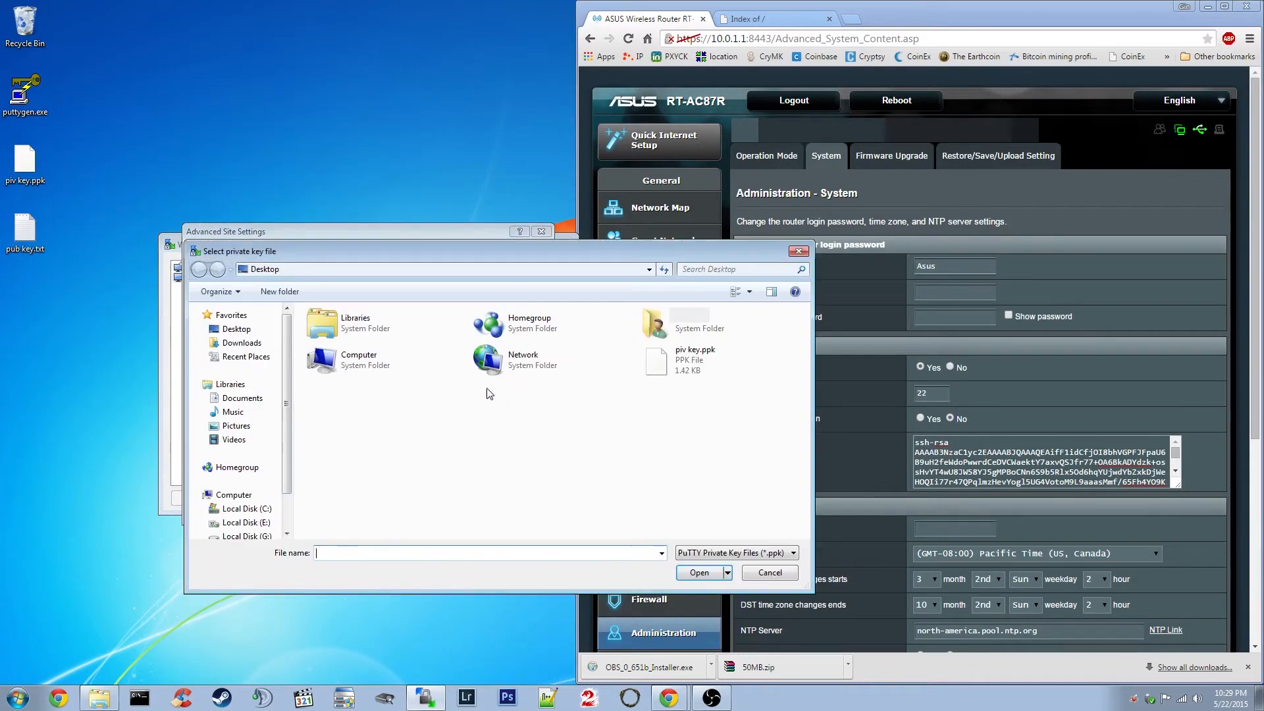
{"action": "left_click", "coordinate": [678, 368]}
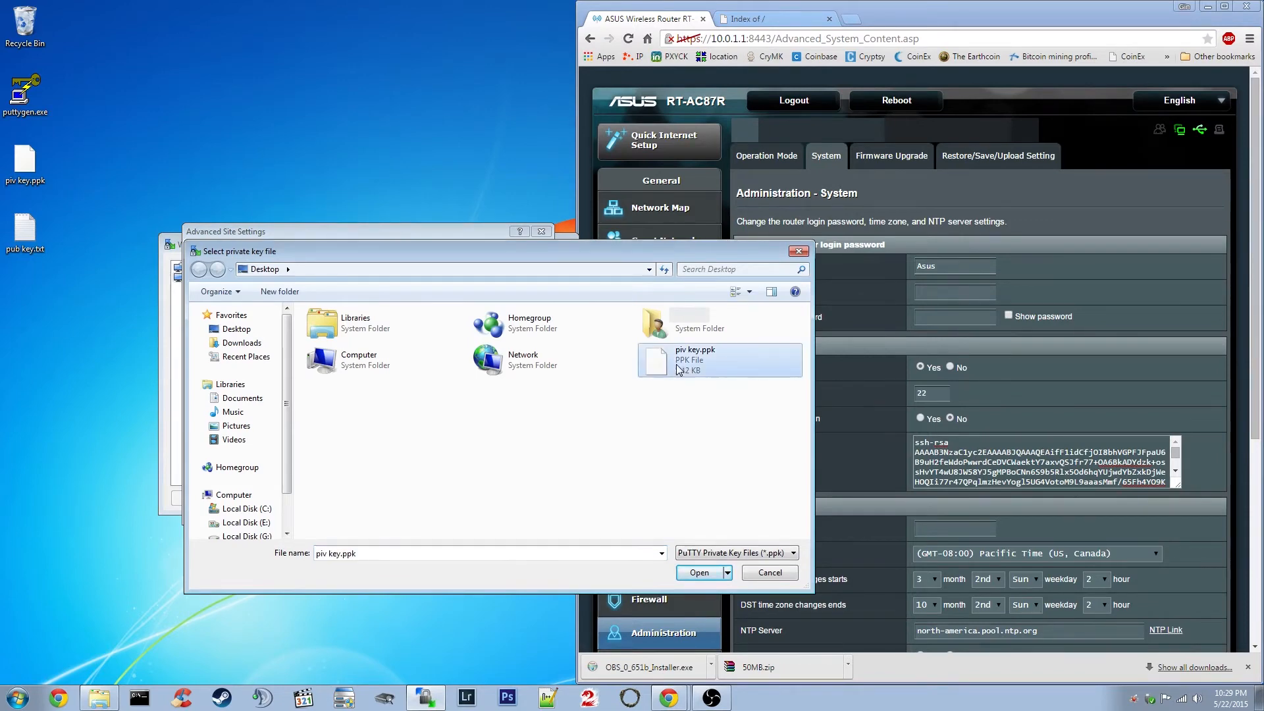
{"action": "left_click", "coordinate": [699, 573]}
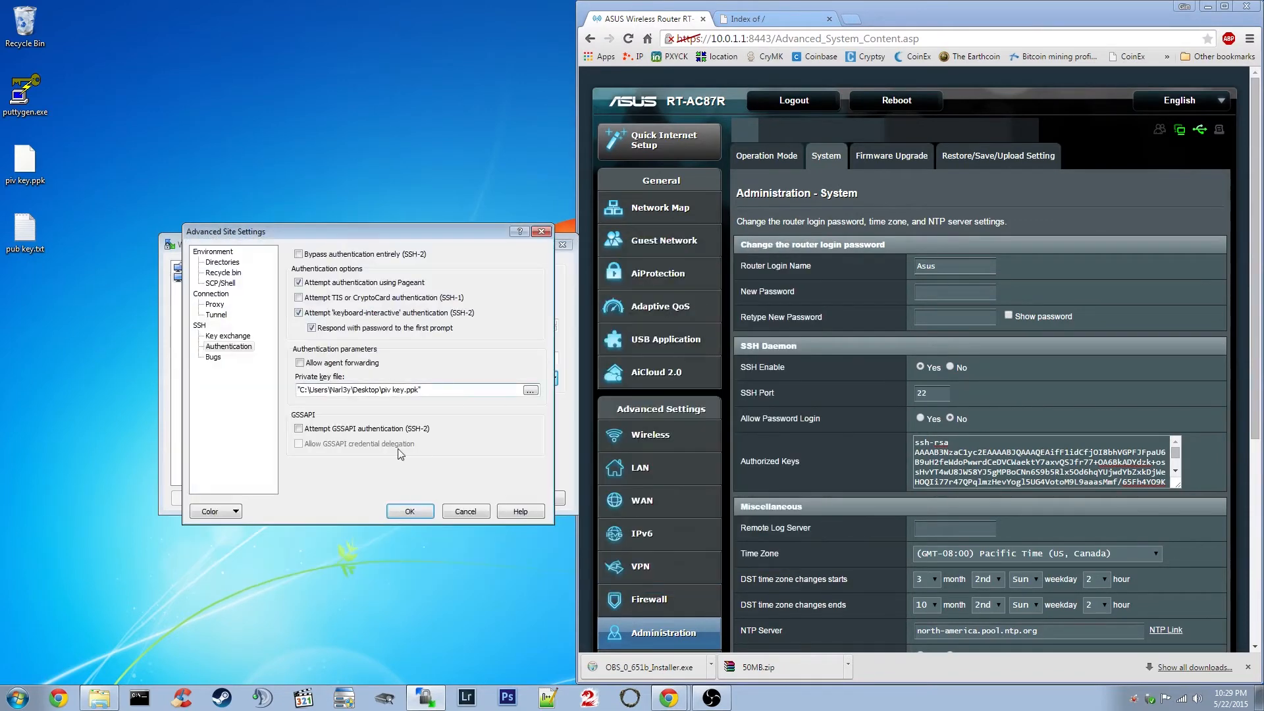
{"action": "left_click", "coordinate": [410, 511]}
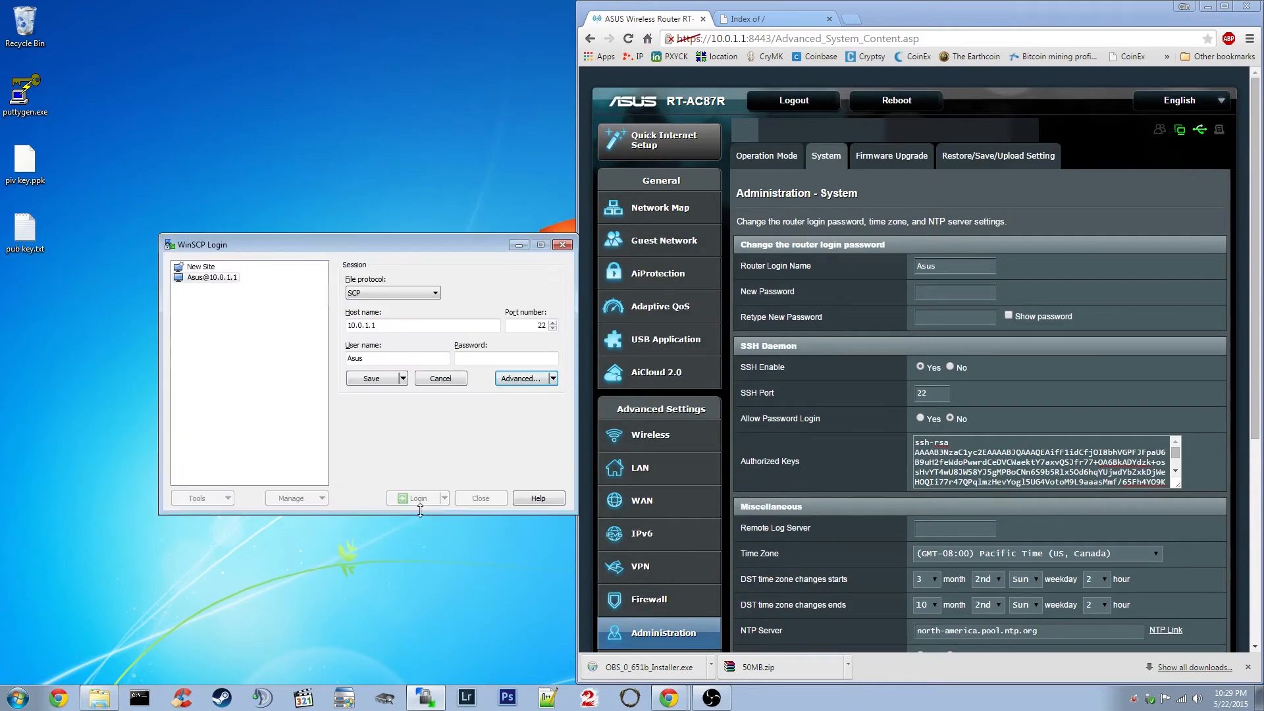
Save the key-authenticated router site and log in as root to 10.0.1.1.
{"action": "left_click", "coordinate": [379, 380]}
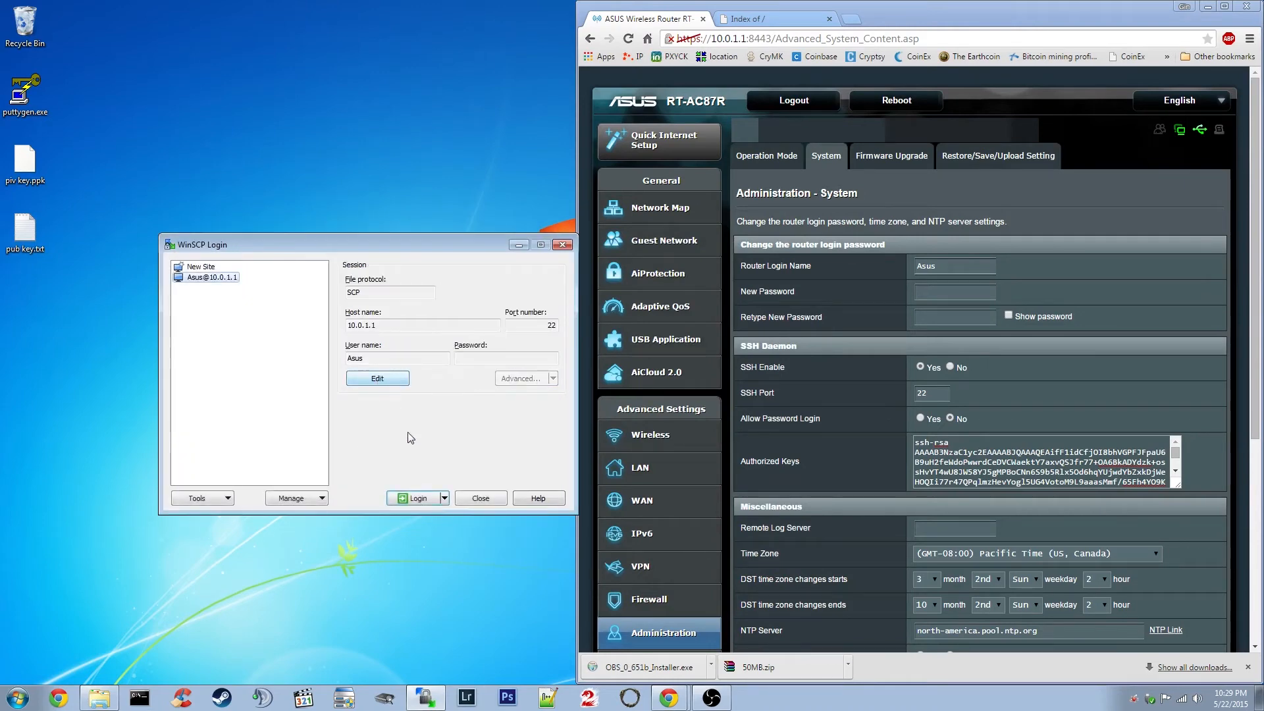
{"action": "left_click", "coordinate": [420, 497]}
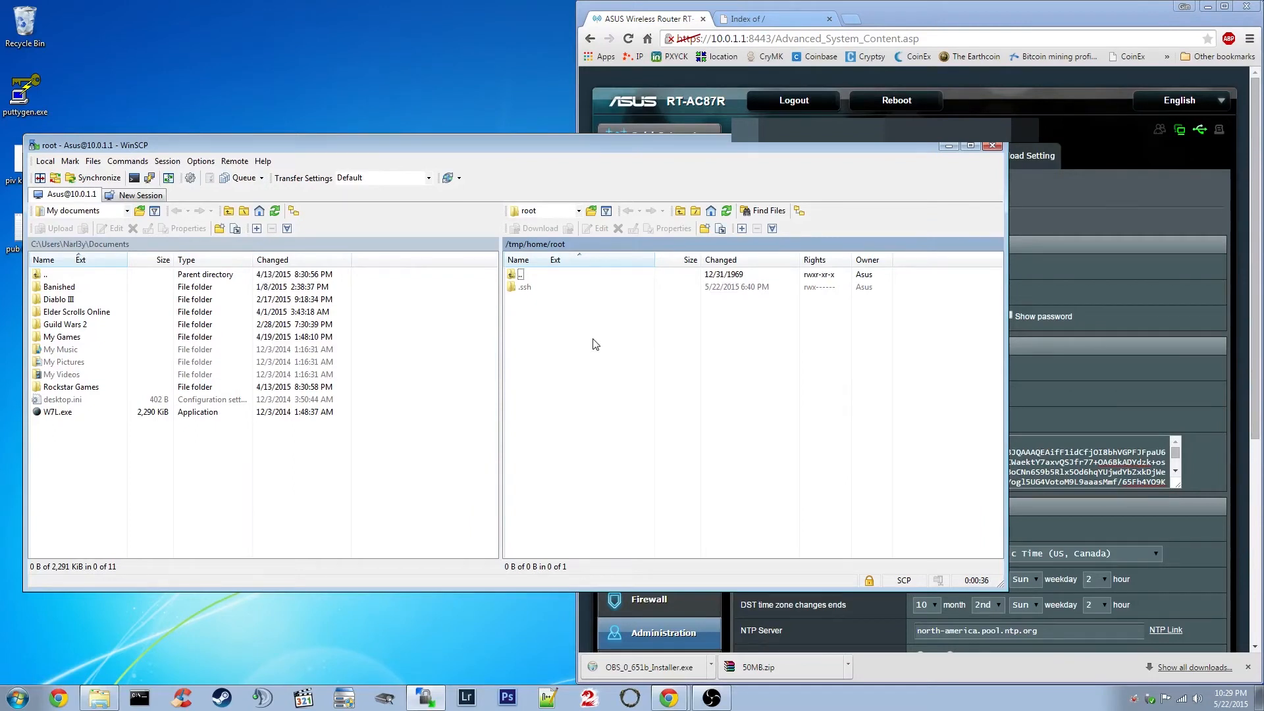
Go up from /tmp/home/root and jump to / <root> via the remote path drop-down.
{"action": "double_click", "coordinate": [529, 276]}
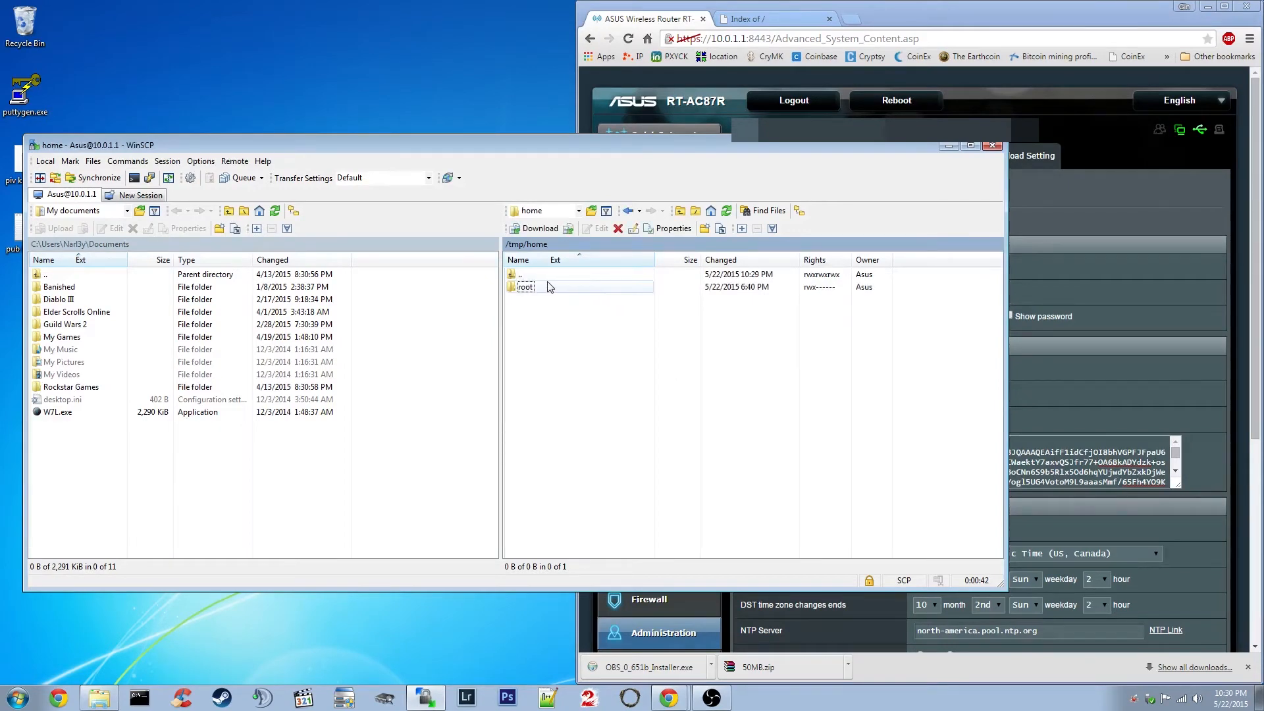
{"action": "left_click", "coordinate": [578, 211]}
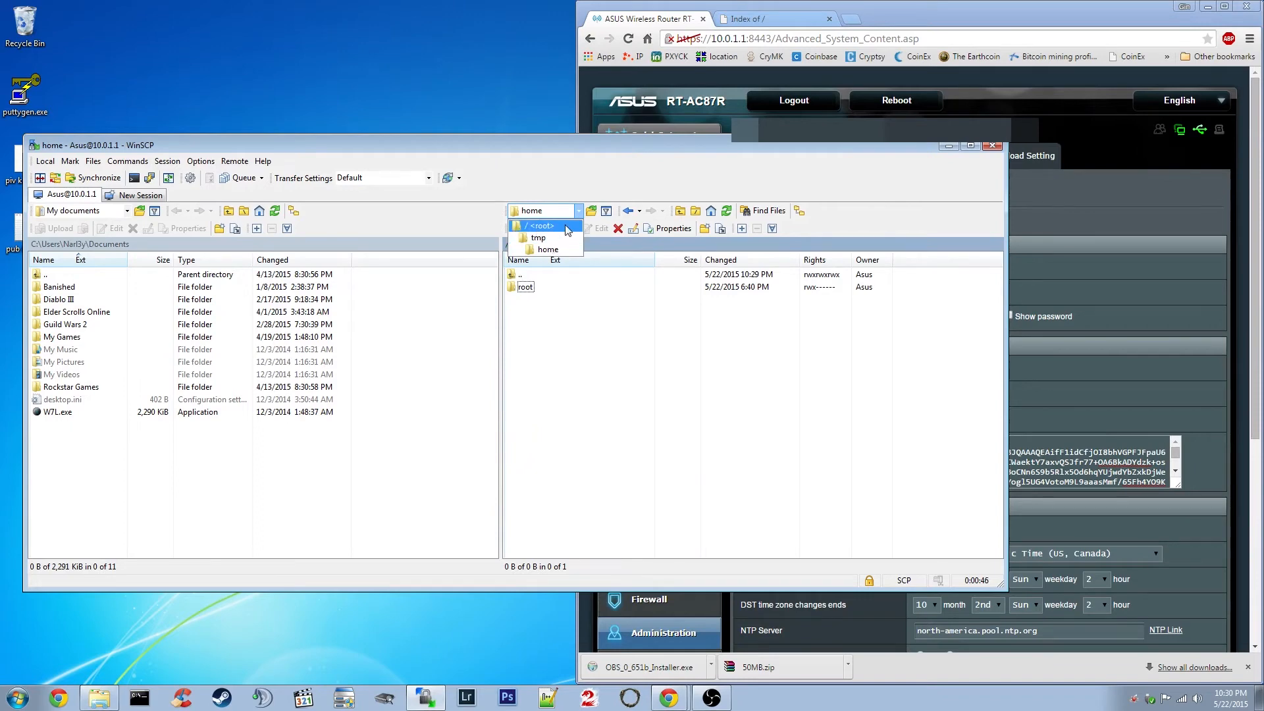
{"action": "left_click", "coordinate": [547, 249]}
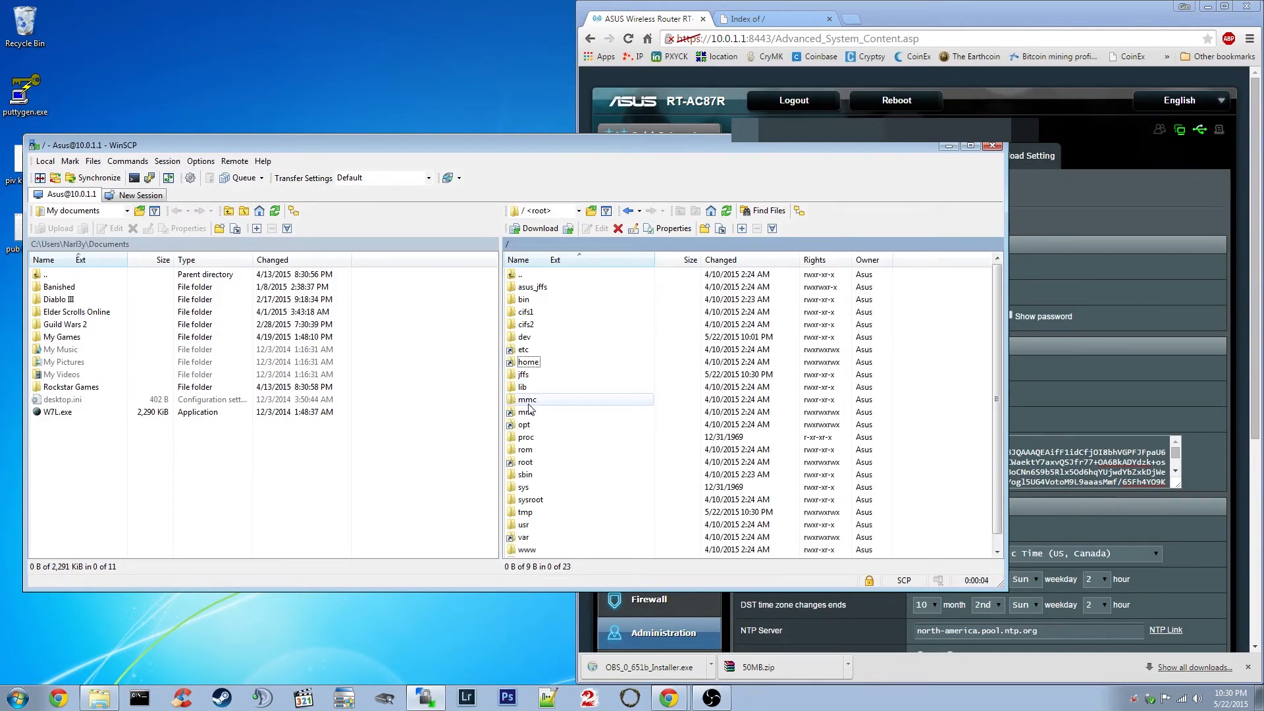
{"action": "left_click", "coordinate": [578, 211]}
{"action": "left_click", "coordinate": [579, 212]}
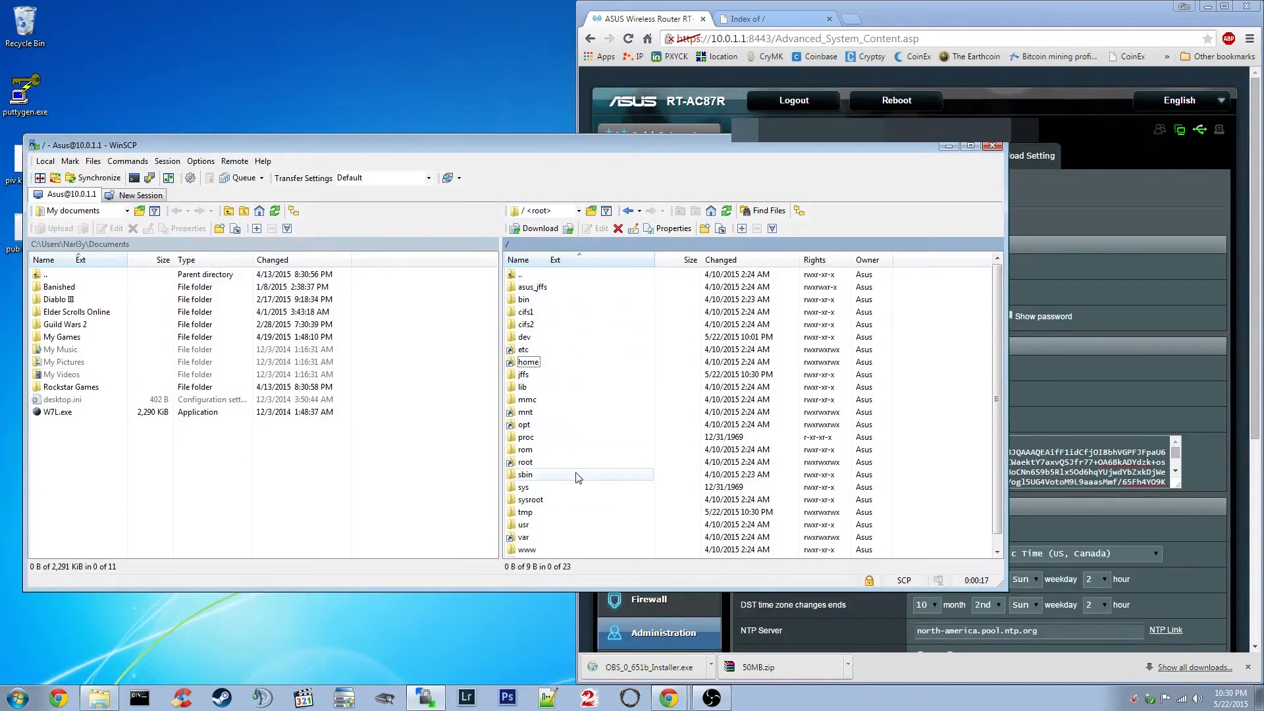
Browse into /tmp/mnt/sda1/All on the USB drive, then minimize the WinSCP window.
{"action": "double_click", "coordinate": [538, 514]}
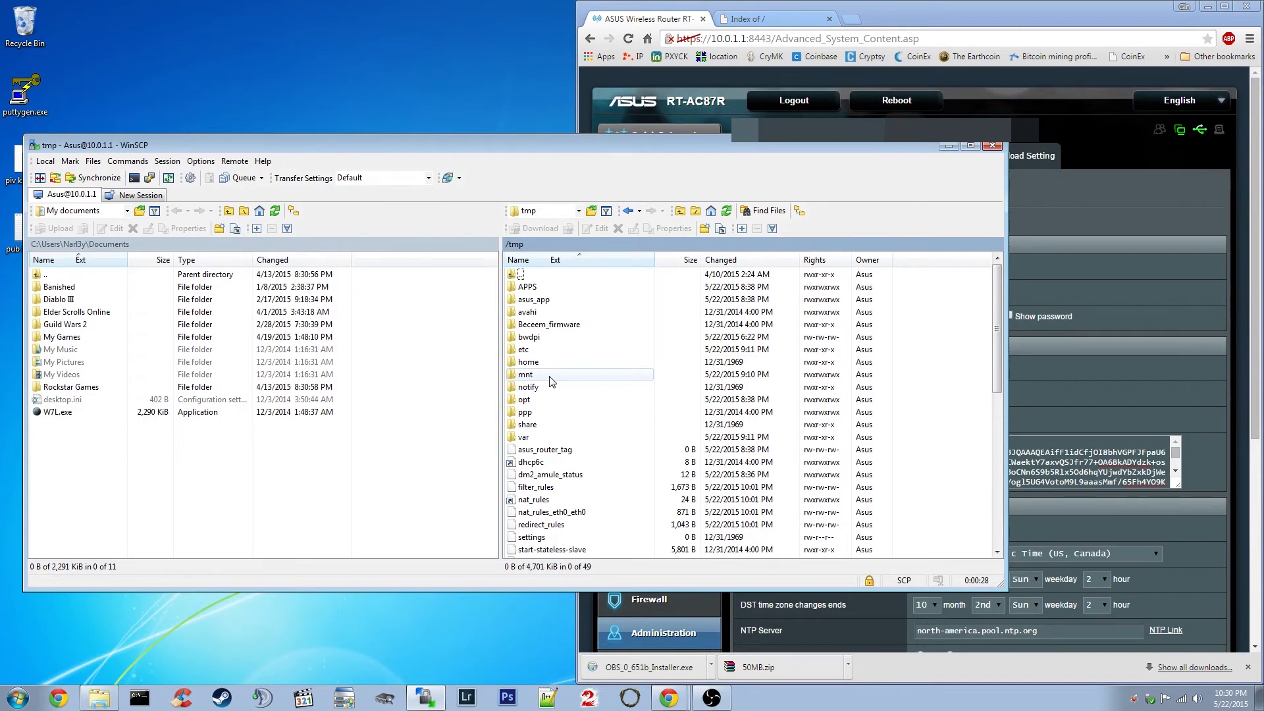
{"action": "double_click", "coordinate": [550, 376]}
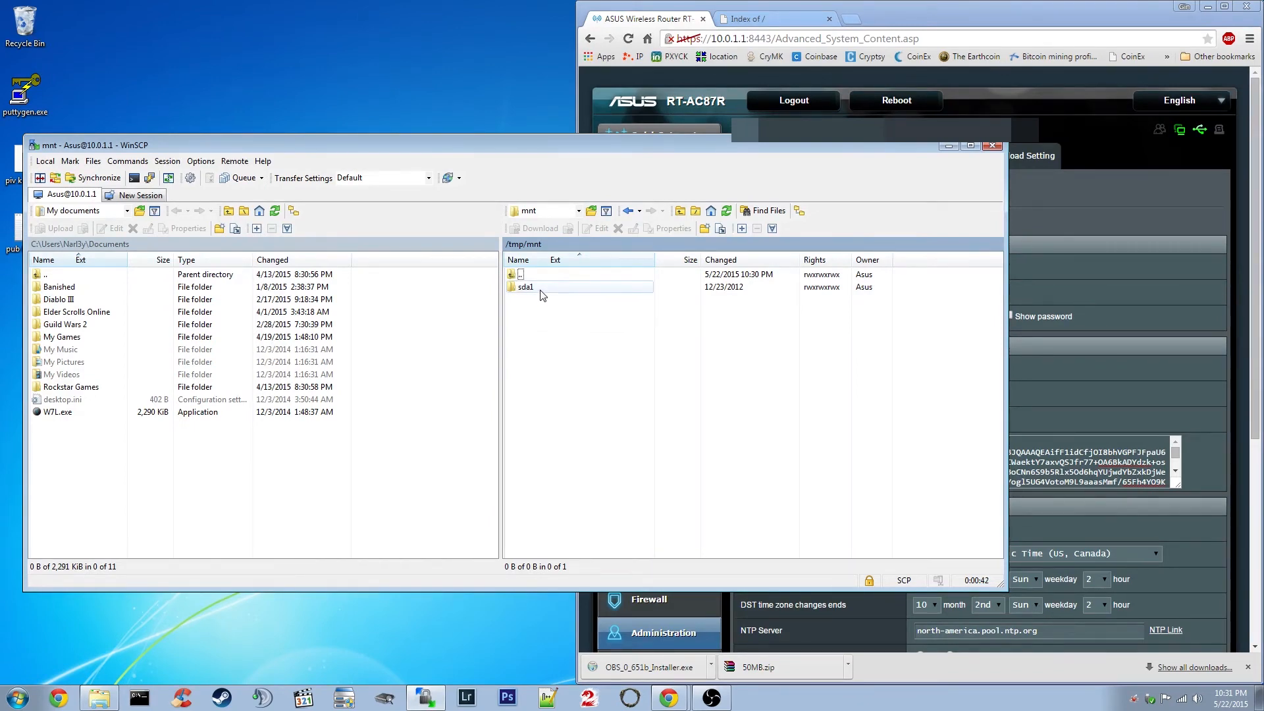
{"action": "double_click", "coordinate": [542, 296]}
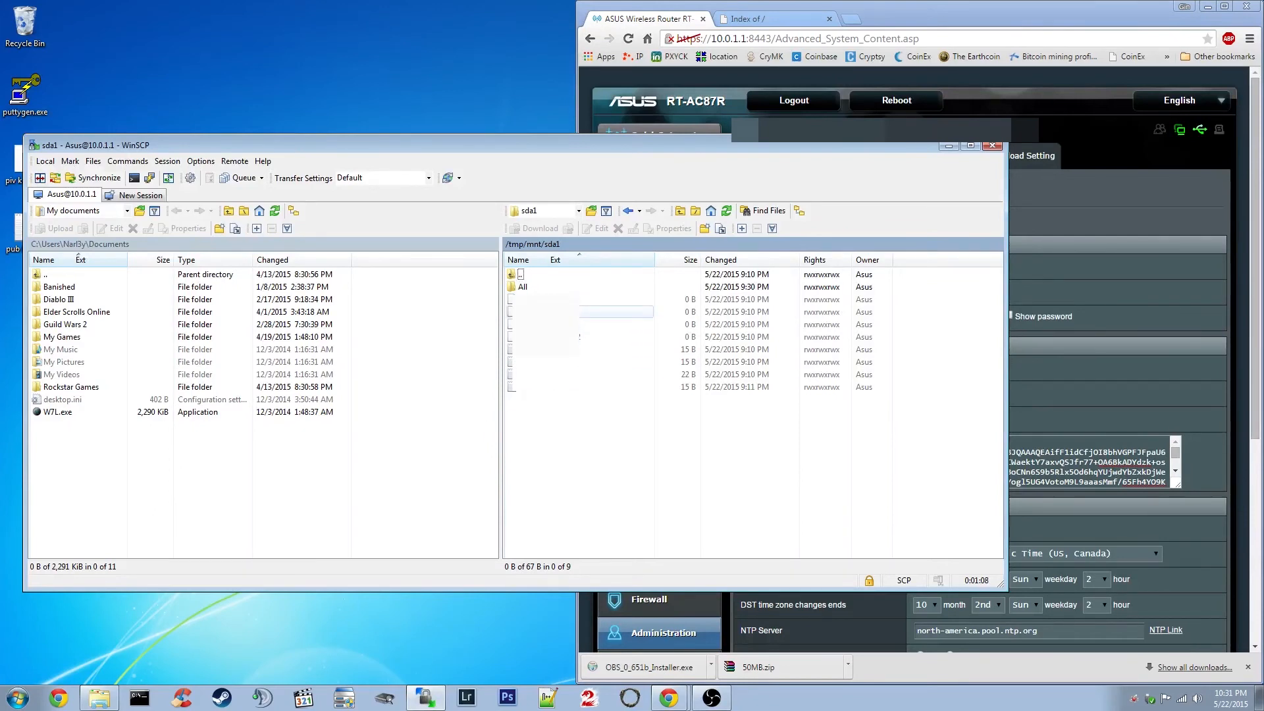
{"action": "double_click", "coordinate": [554, 288]}
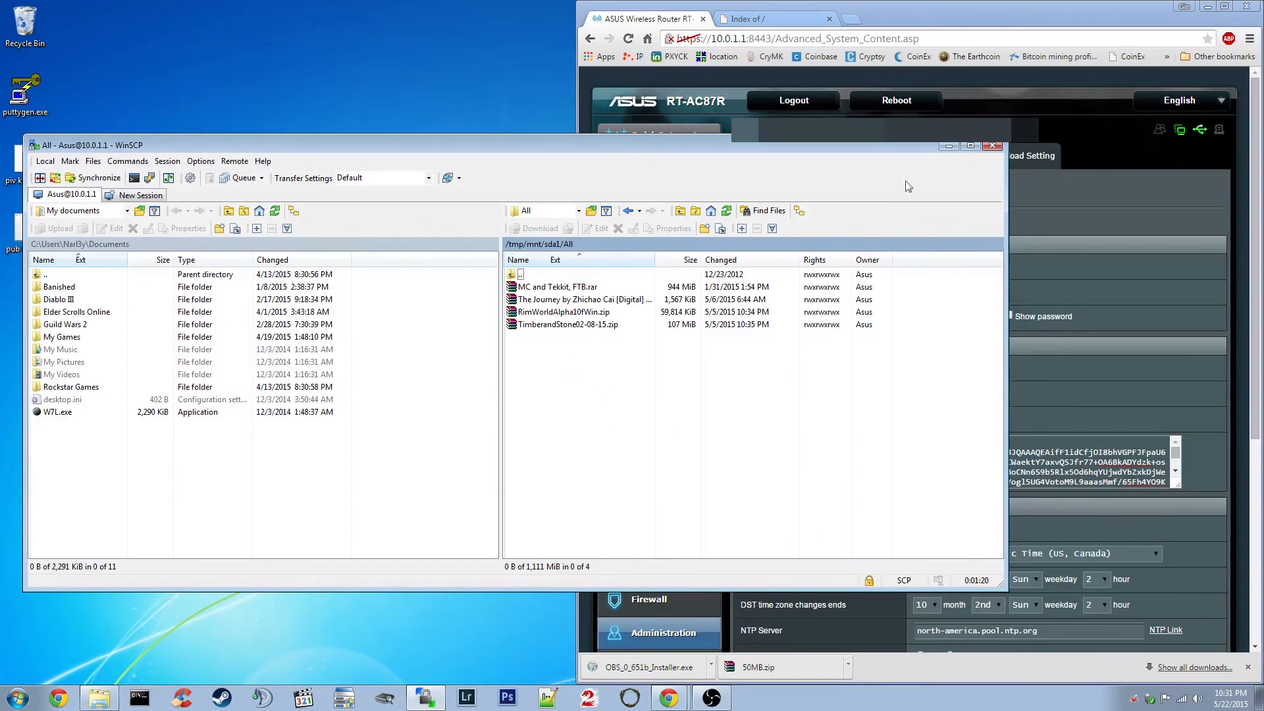
{"action": "left_click", "coordinate": [993, 146]}
Restore the Login window showing the saved 10.0.1.1 SCP site and move it leftward.
{"action": "left_click", "coordinate": [425, 698]}
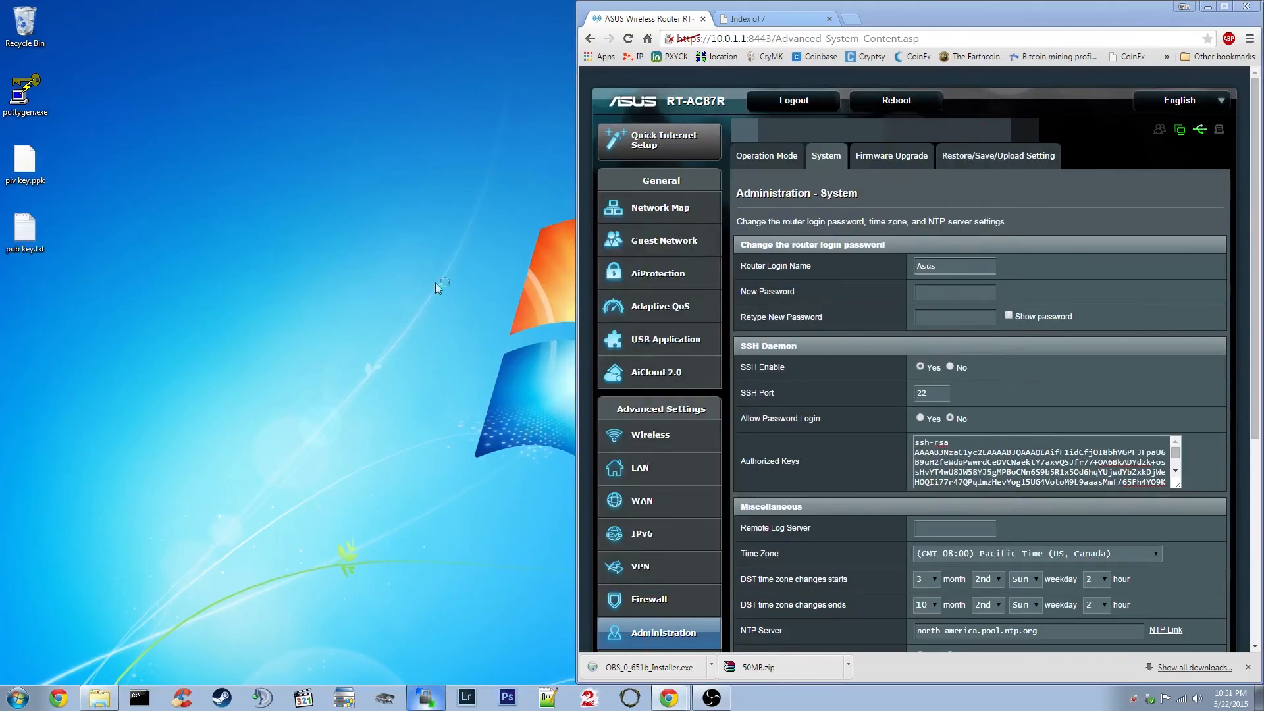
{"action": "double_click", "coordinate": [643, 294]}
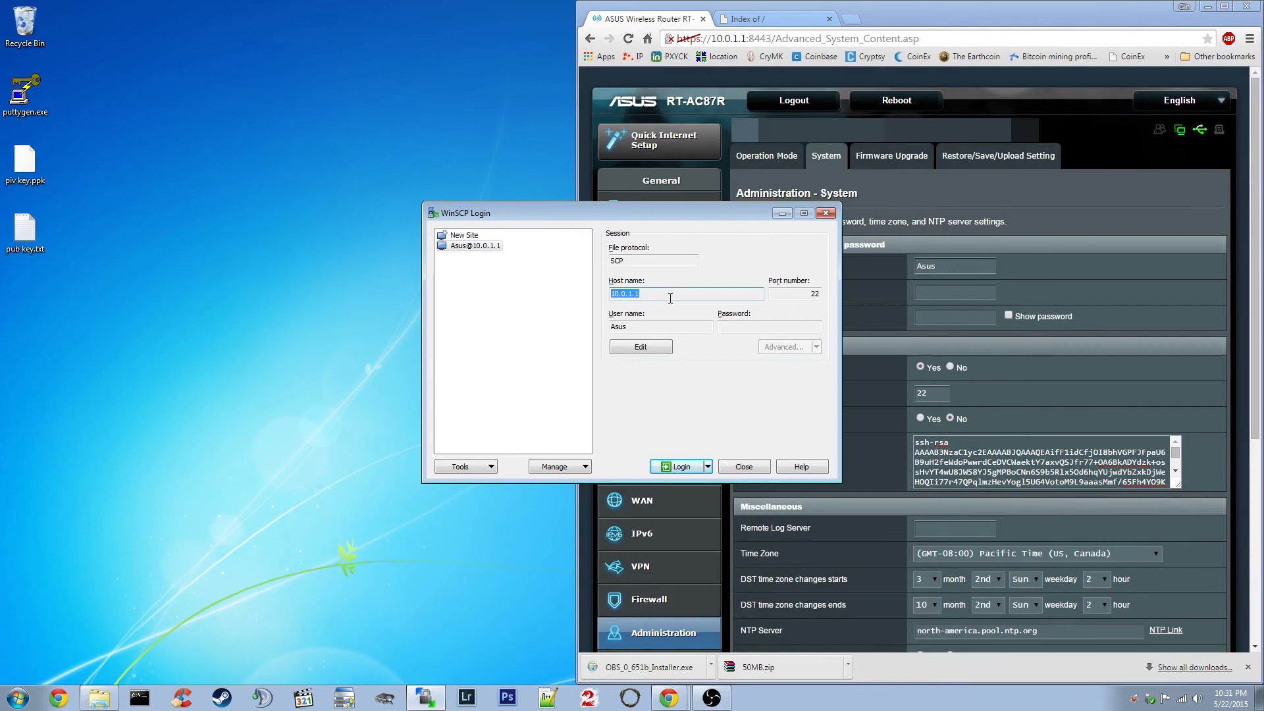
{"action": "left_click_drag", "start_coordinate": [634, 210], "coordinate": [369, 203]}
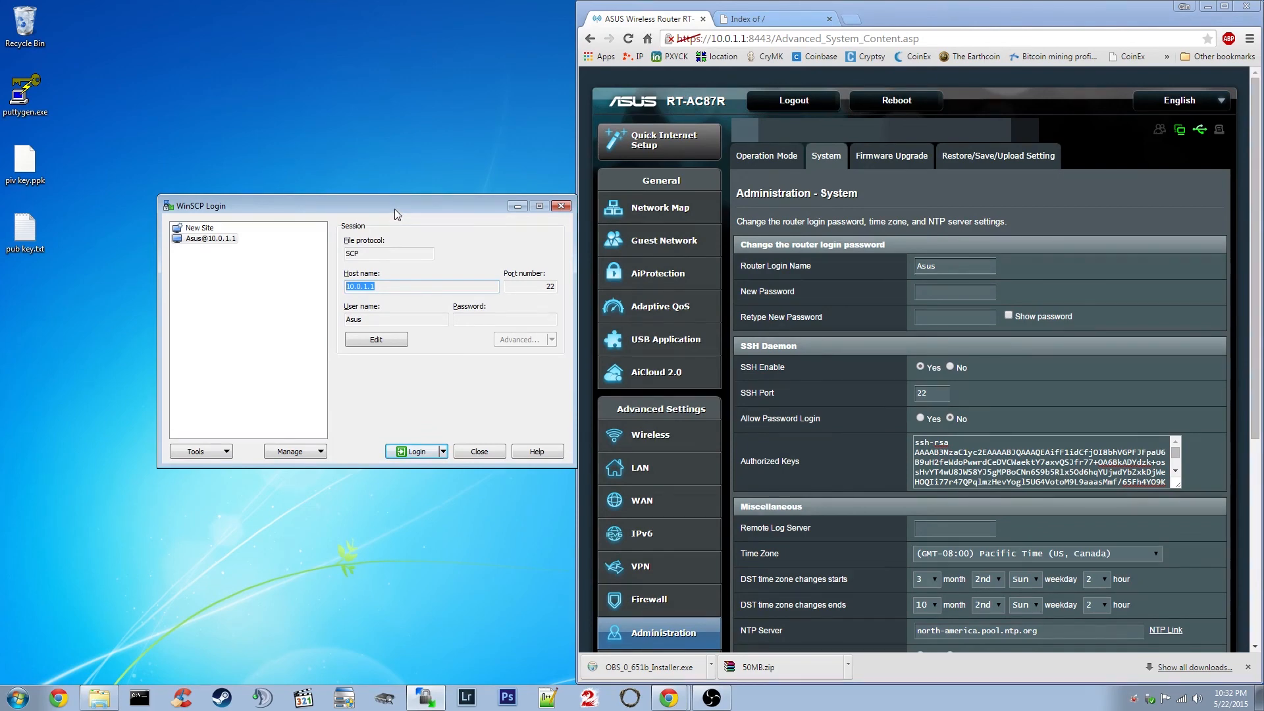
{"action": "left_click_drag", "start_coordinate": [394, 208], "coordinate": [367, 204]}
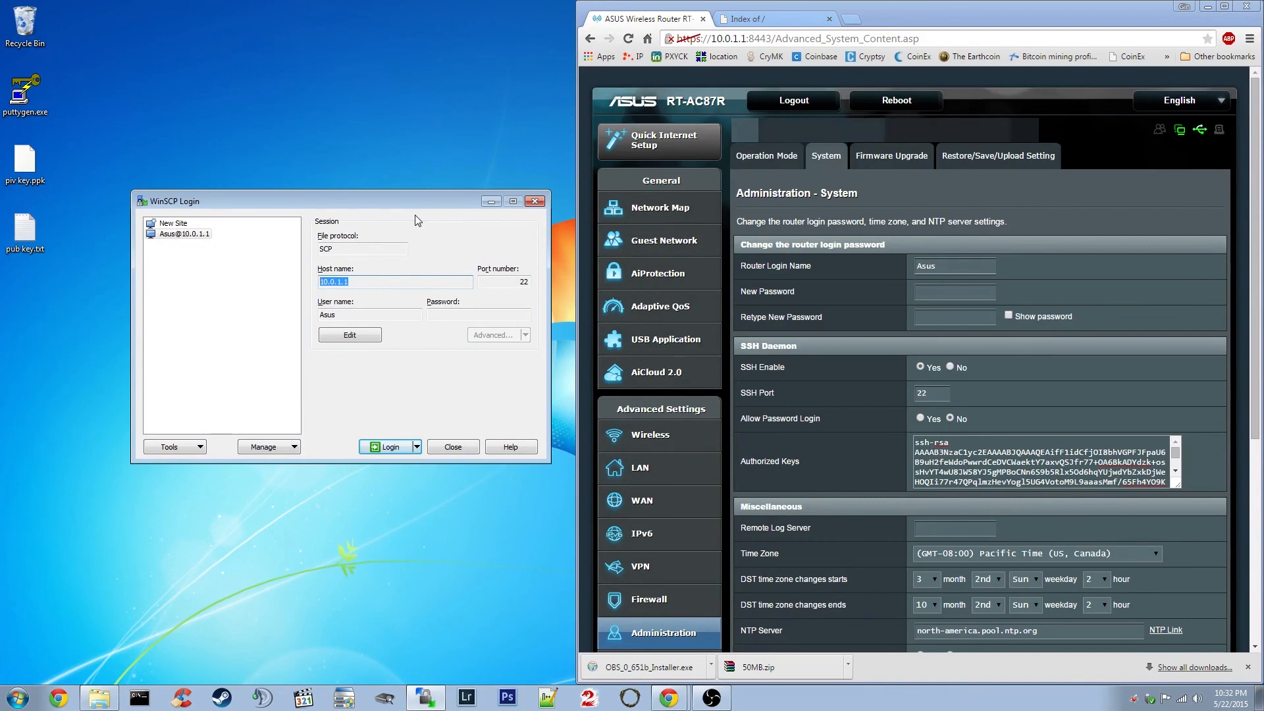
{"action": "left_click_drag", "start_coordinate": [811, 457], "coordinate": [742, 463]}
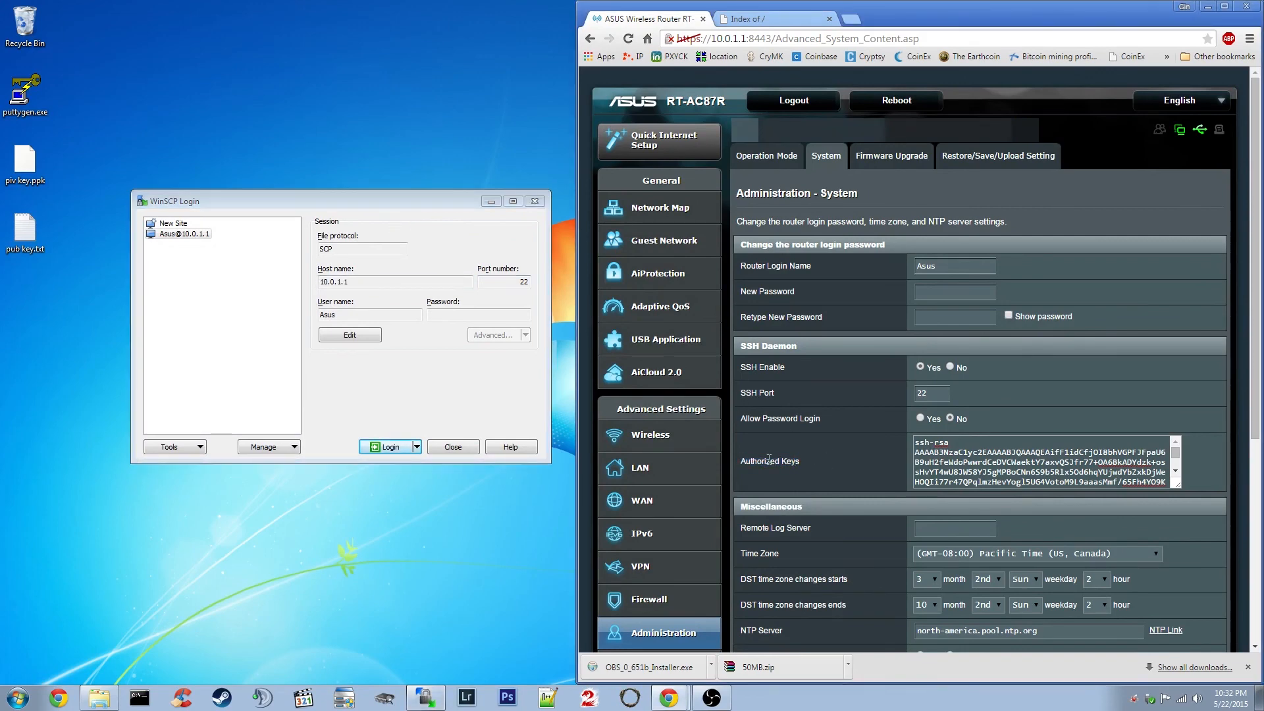
{"action": "left_click_drag", "start_coordinate": [368, 201], "coordinate": [361, 207]}
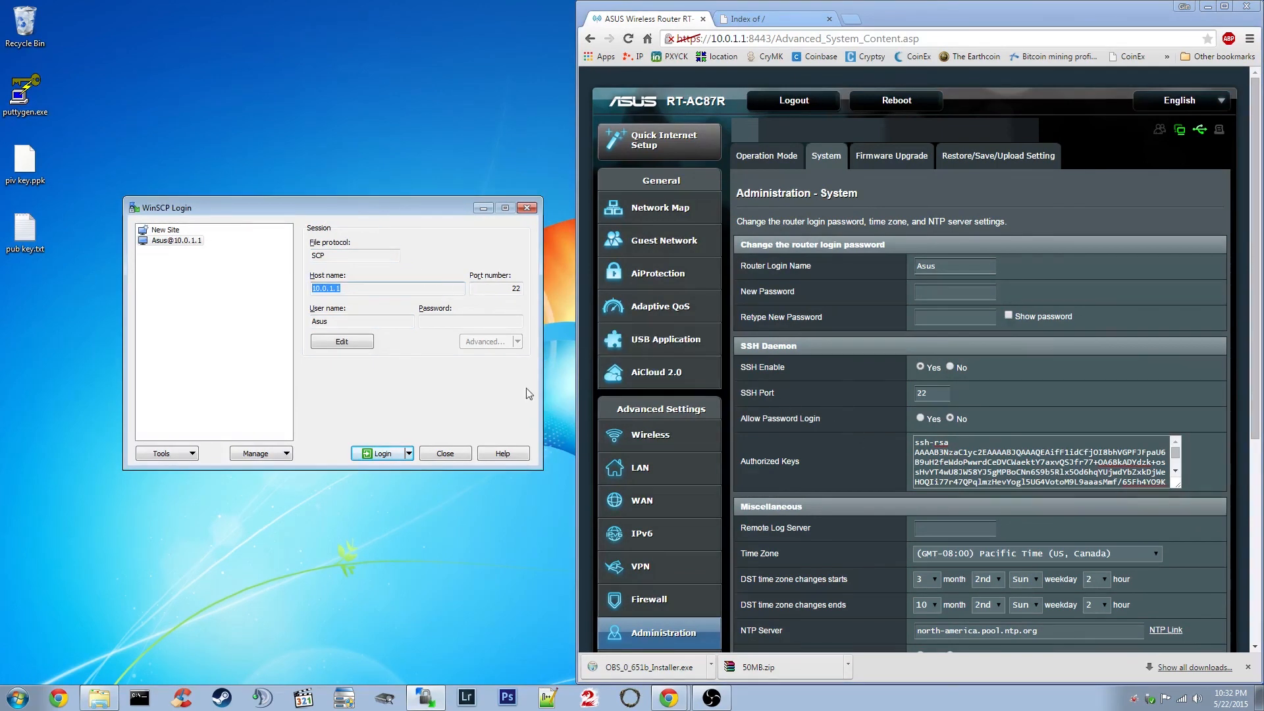